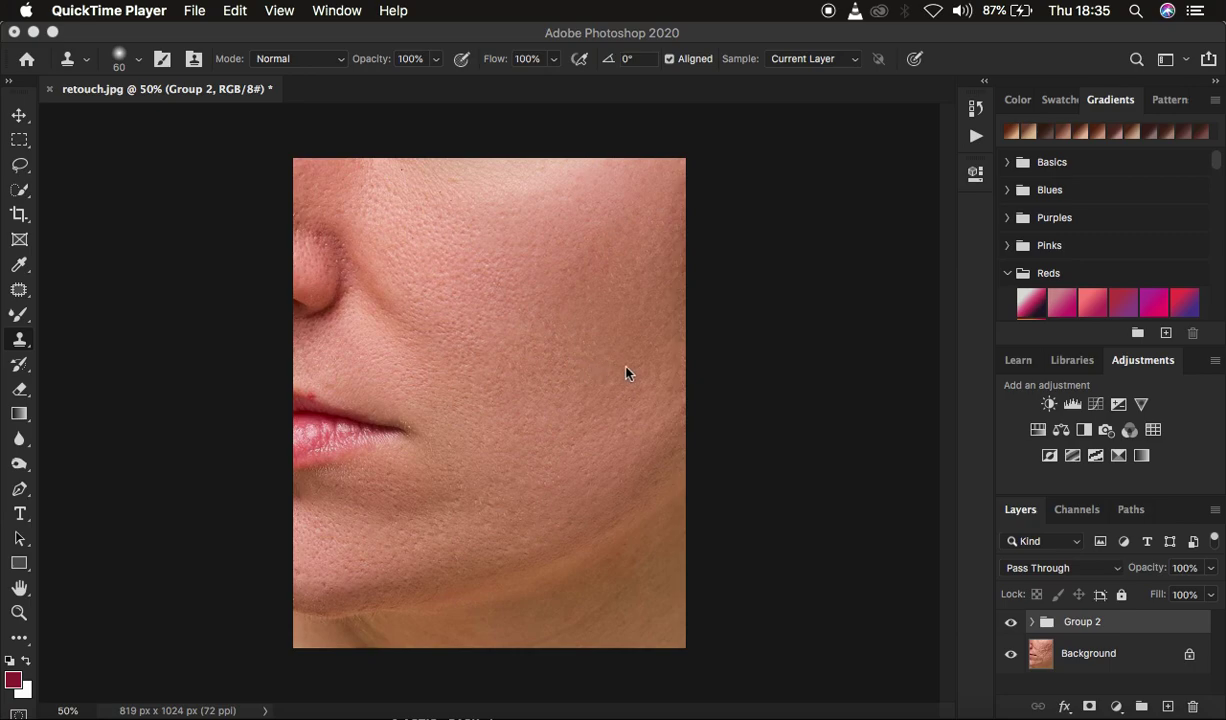
- Compare the retouched face with the original by toggling the visibility of Group 2
click(1011, 624)
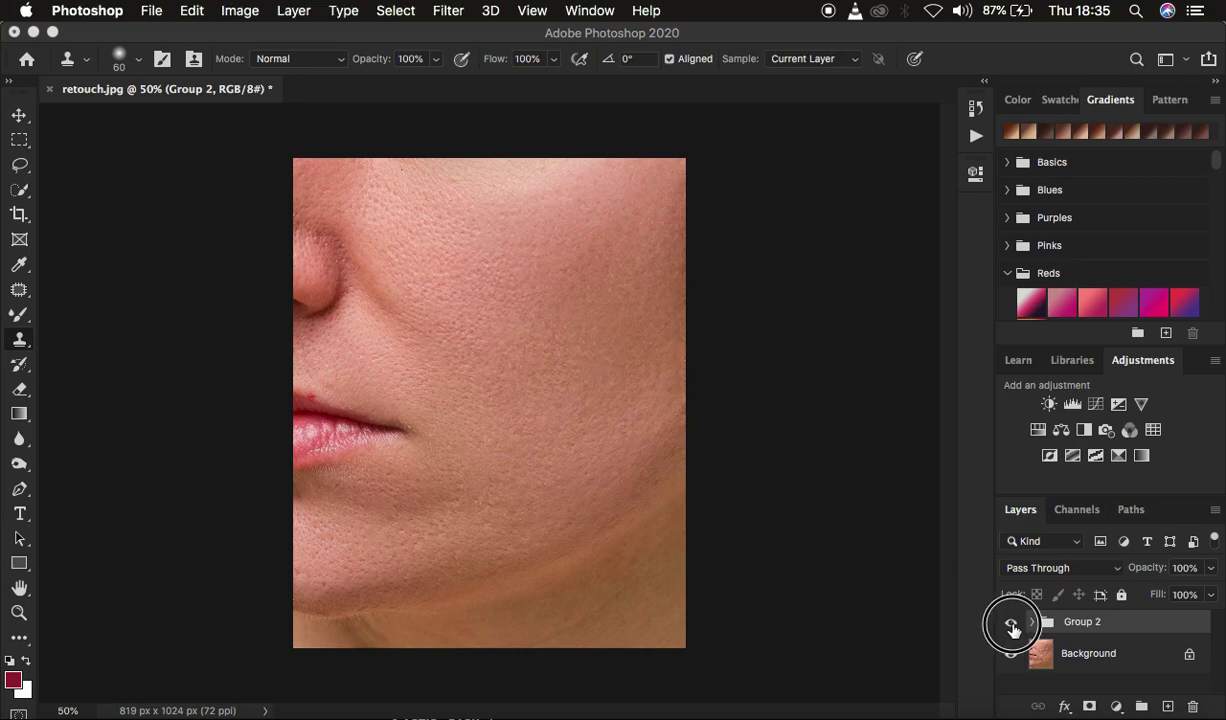
click(1011, 624)
click(1011, 624)
click(1011, 624)
click(1011, 624)
click(1011, 624)
click(1011, 624)
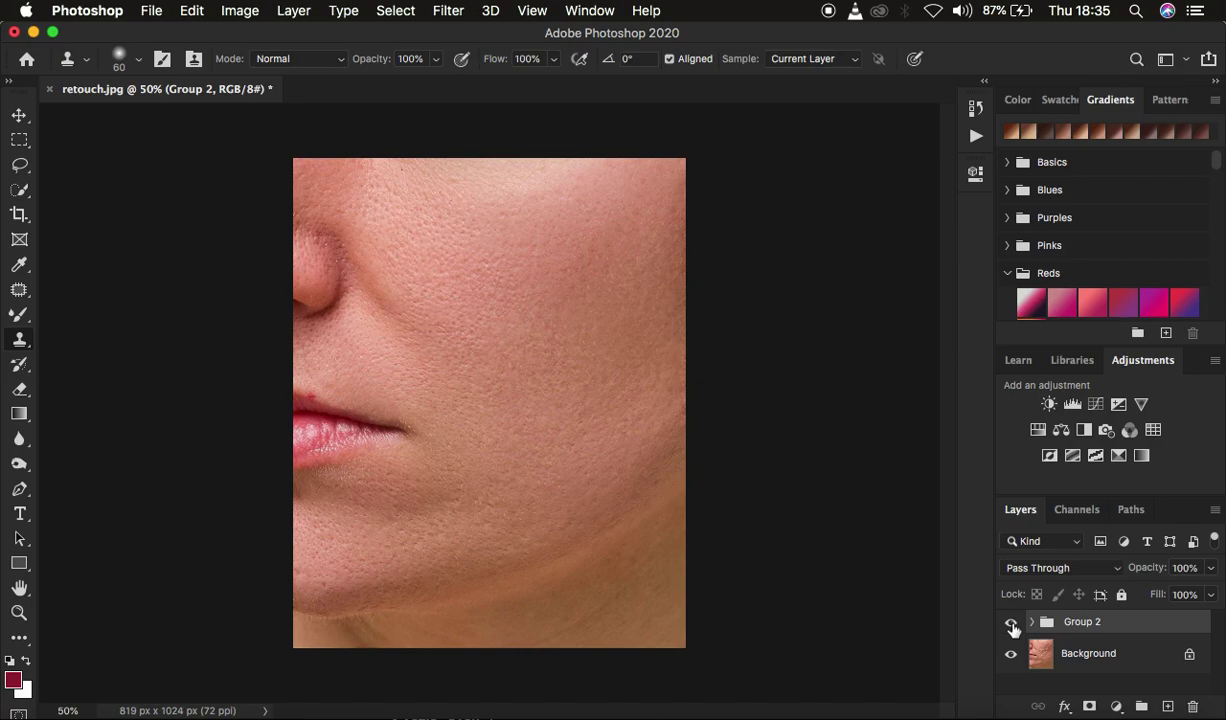
click(1011, 624)
click(1011, 624)
- Delete Group 2 and duplicate the Background layer
drag(1060, 622, 1199, 706)
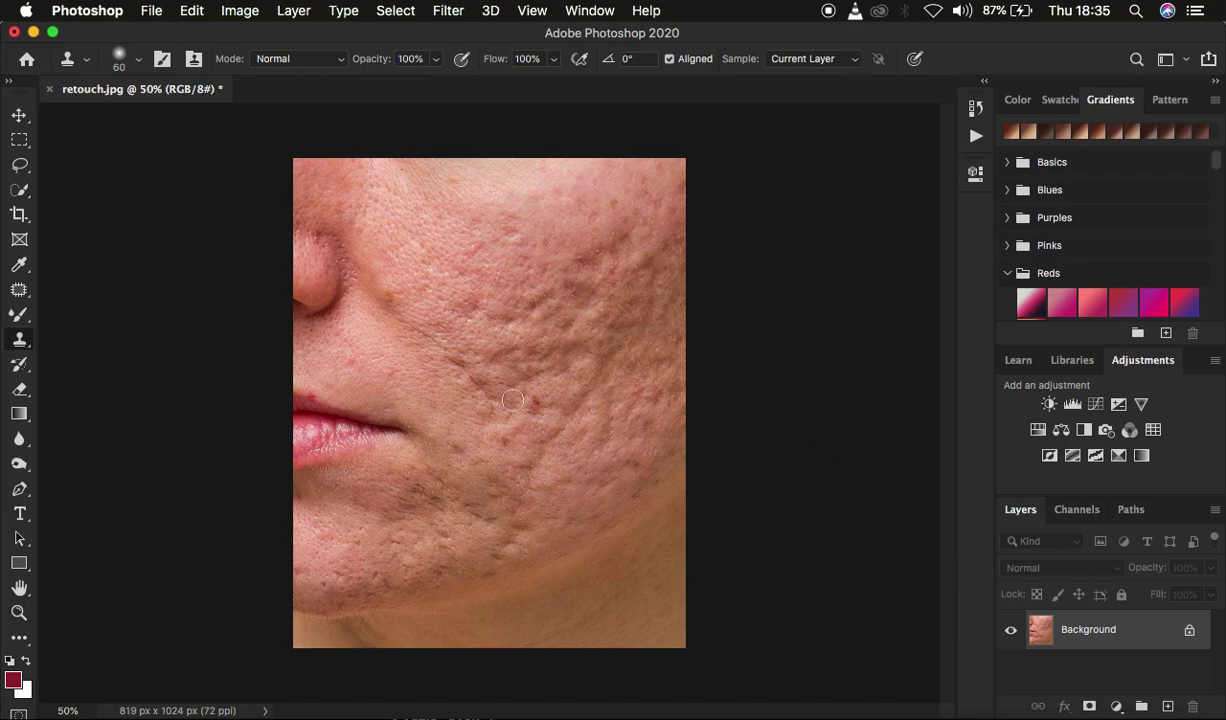
click(571, 319)
key(super+j)
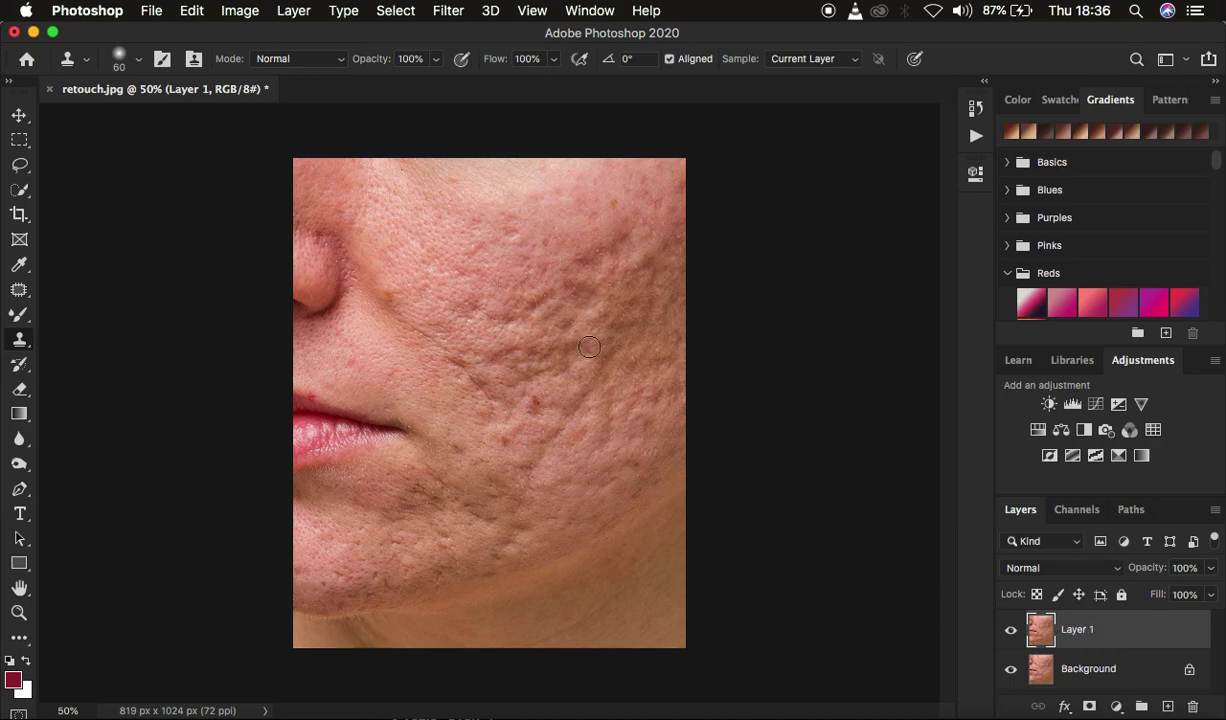
- Patch the blemish above the upper lip and the one on the upper cheek with the Patch Tool
click(19, 289)
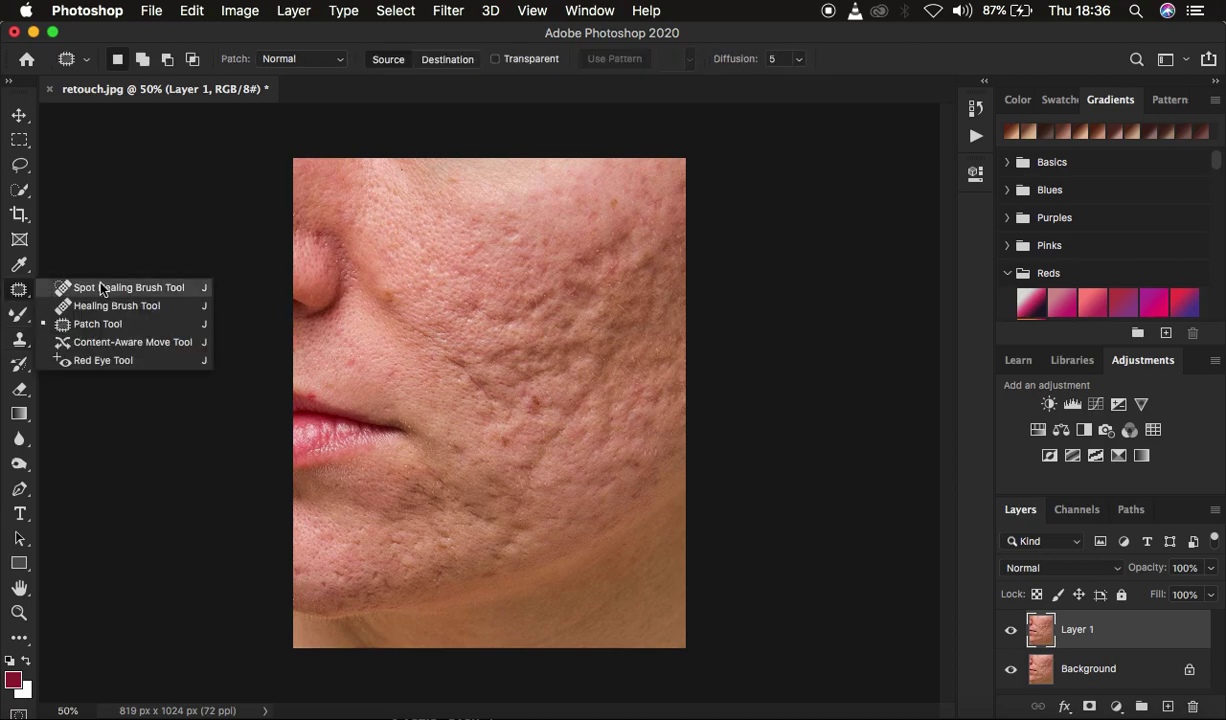
click(104, 288)
click(19, 289)
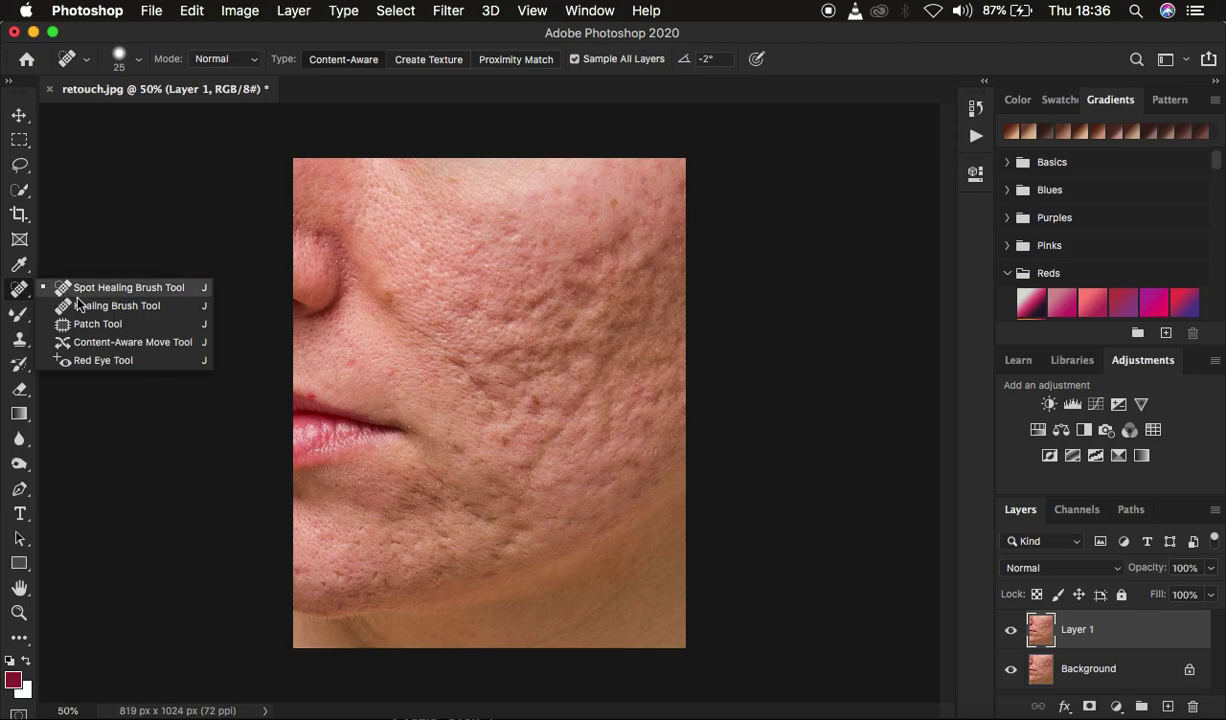
click(82, 320)
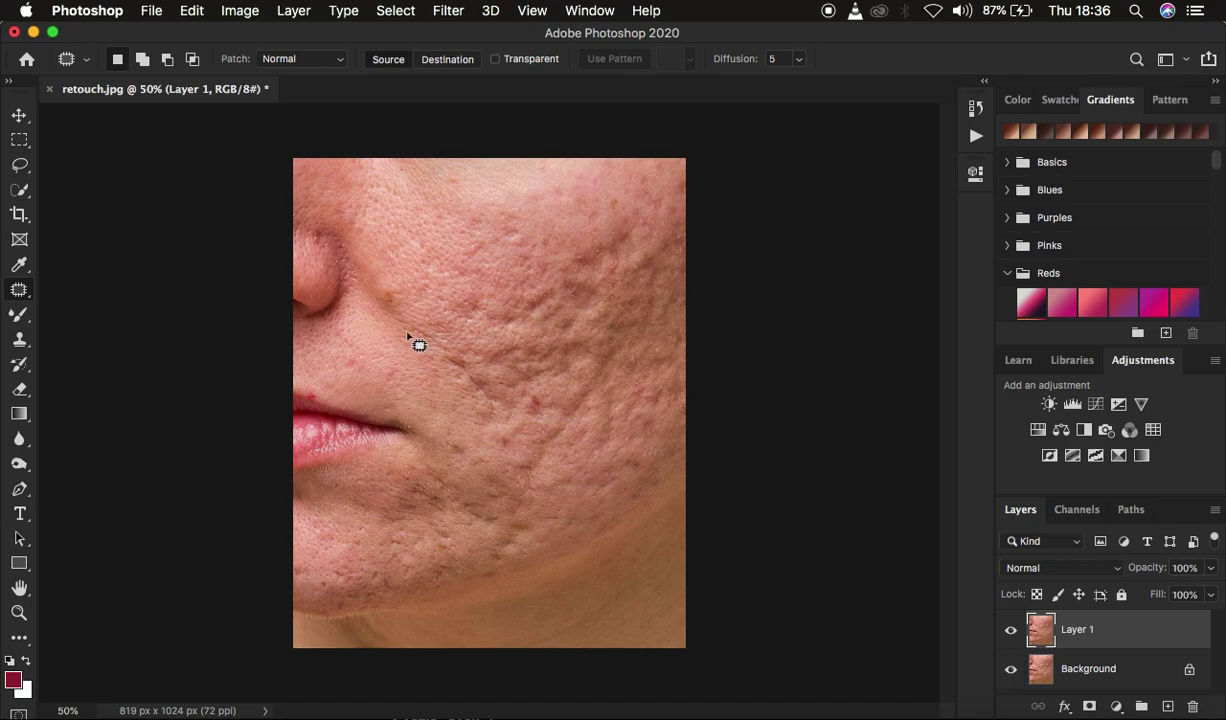
mouse_move(349, 353)
mouse_down()
mouse_move(397, 362)
mouse_move(380, 367)
mouse_move(385, 384)
mouse_move(409, 379)
mouse_move(375, 345)
mouse_up()
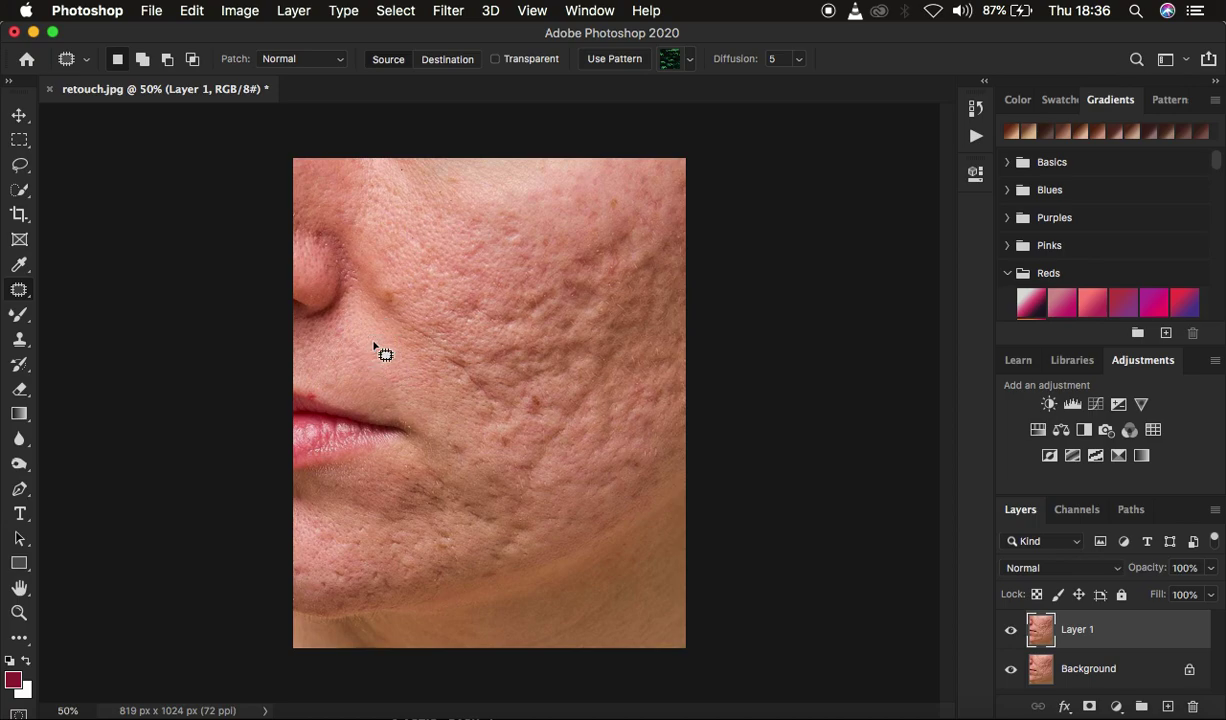
mouse_move(516, 220)
mouse_down()
mouse_move(505, 238)
mouse_move(522, 221)
mouse_up()
key(super+d)
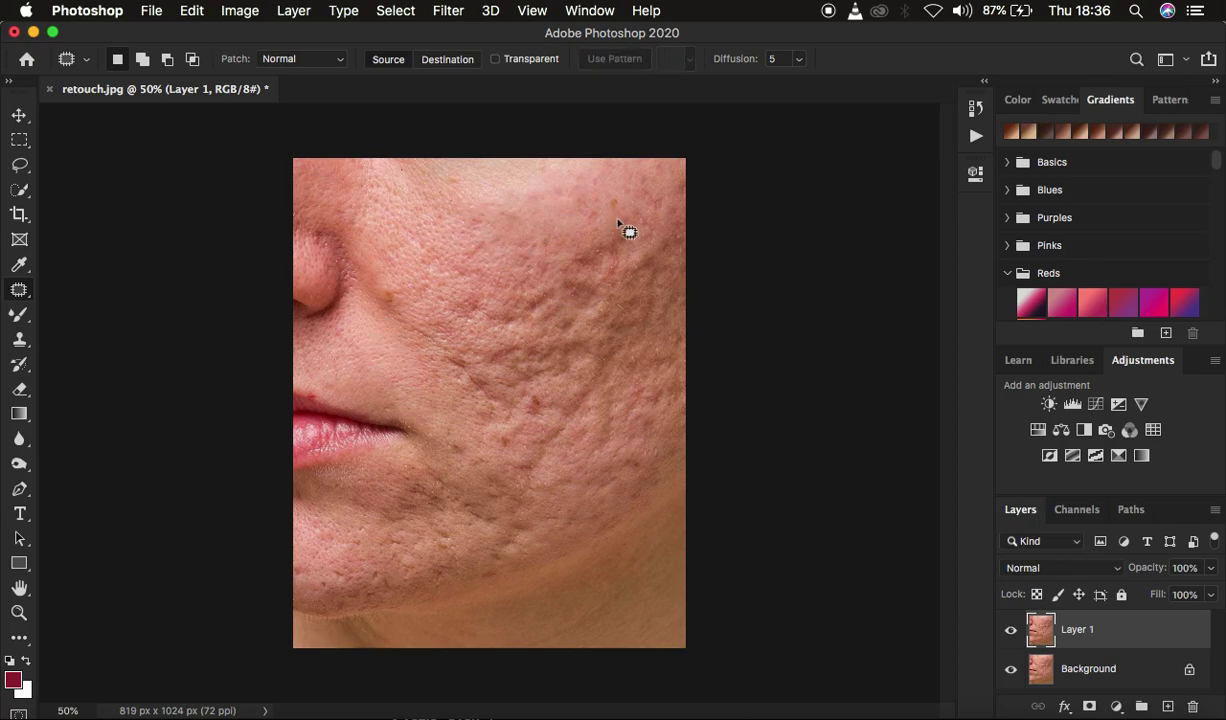
- Patch the blemishes beside the mouth corner and on the middle and lower cheek with clean skin
drag(456, 438, 437, 455)
key(super+d)
mouse_move(500, 432)
mouse_down()
mouse_move(539, 419)
mouse_move(534, 438)
mouse_up()
key(super+d)
mouse_move(640, 425)
mouse_down()
mouse_move(669, 361)
mouse_move(625, 457)
mouse_move(653, 447)
mouse_move(621, 488)
mouse_move(643, 450)
mouse_up()
mouse_move(505, 345)
mouse_down()
mouse_move(482, 383)
mouse_move(500, 350)
mouse_up()
- Patch the deep acne scars on the upper and middle cheek and near the chin
key(super+plus)
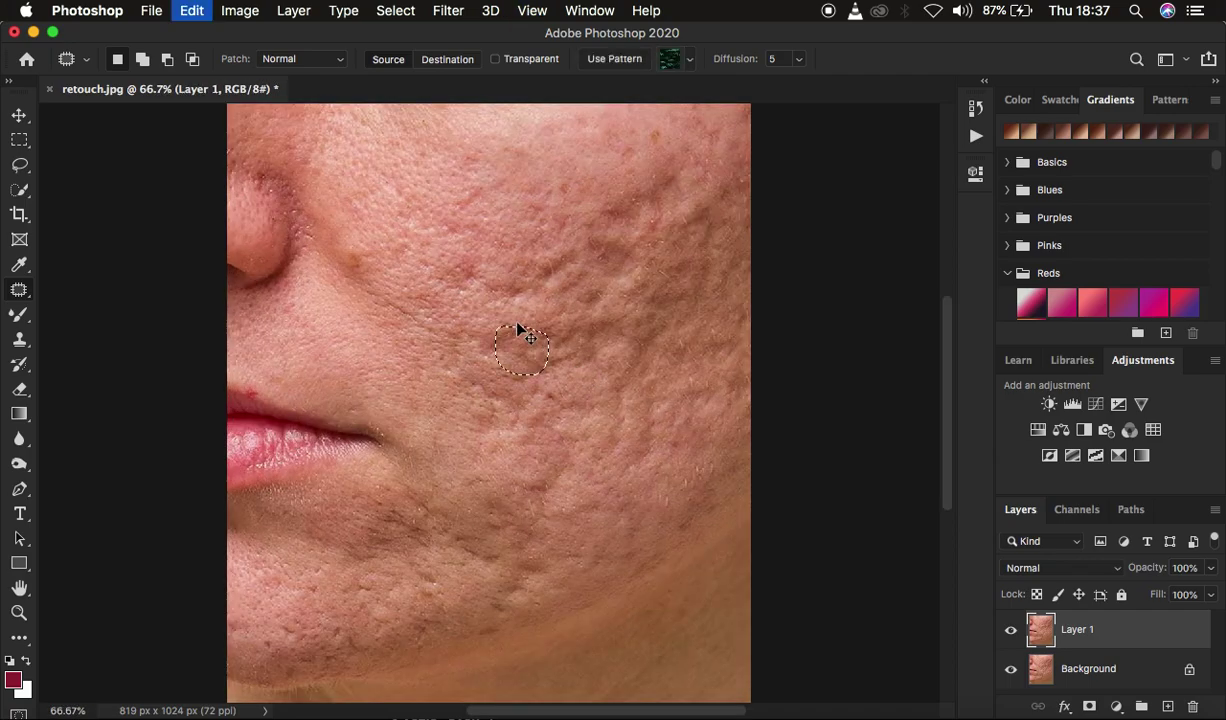
drag(630, 242, 621, 170)
drag(729, 175, 729, 175)
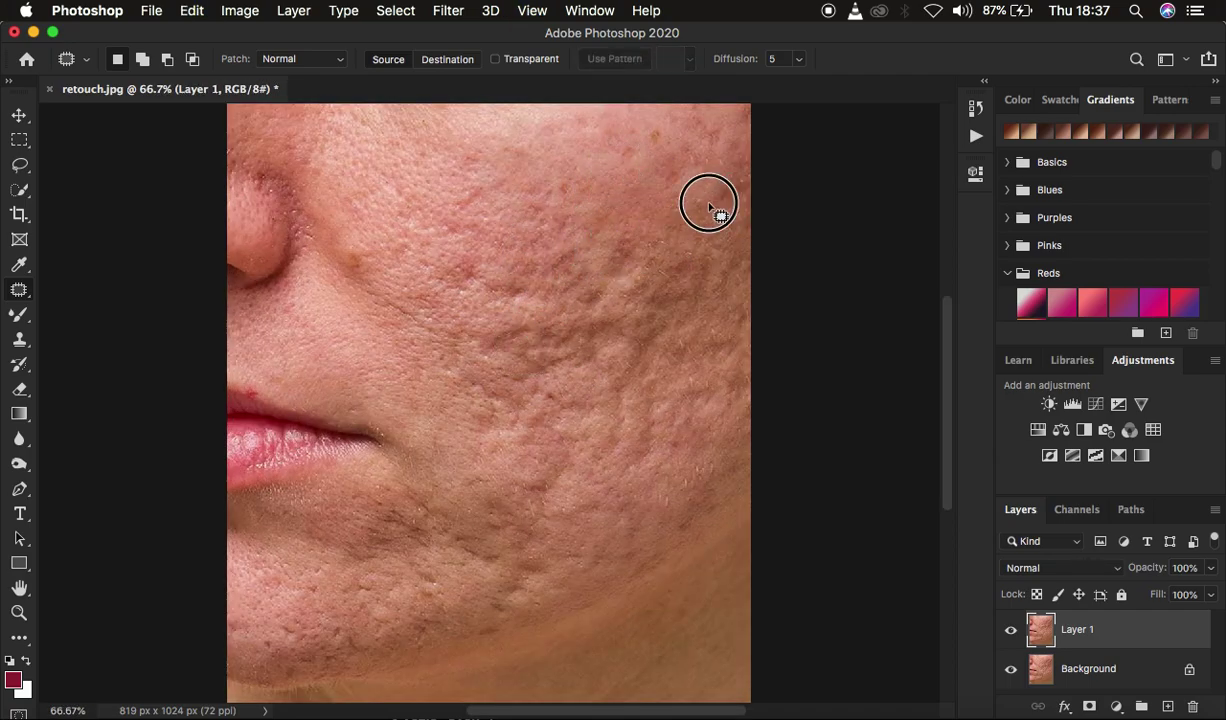
mouse_move(539, 348)
mouse_down()
mouse_move(509, 339)
mouse_move(633, 458)
mouse_move(645, 455)
mouse_move(608, 493)
mouse_move(482, 525)
mouse_move(526, 570)
mouse_move(528, 545)
mouse_move(424, 528)
mouse_move(438, 561)
mouse_up()
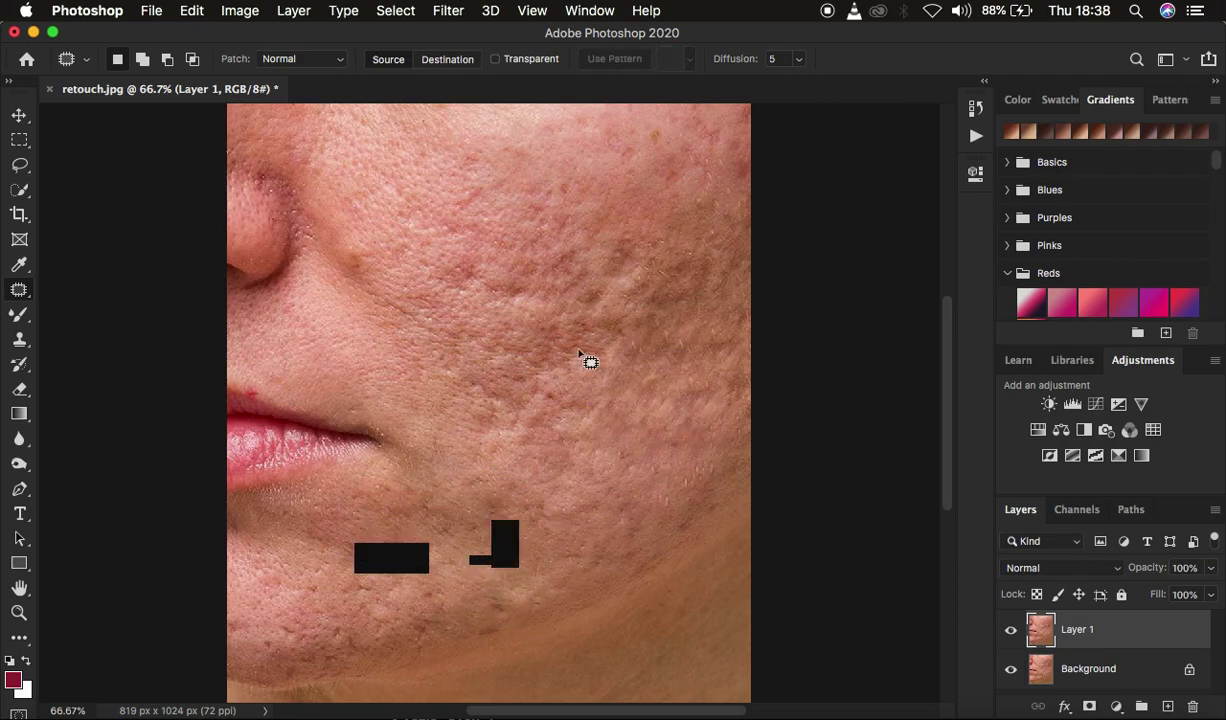
mouse_move(673, 224)
mouse_down()
mouse_move(712, 238)
mouse_move(700, 300)
mouse_up()
mouse_move(508, 330)
mouse_down()
mouse_move(566, 274)
mouse_move(627, 252)
mouse_move(638, 224)
mouse_move(628, 220)
mouse_move(517, 348)
mouse_up()
key(ctrl+d)
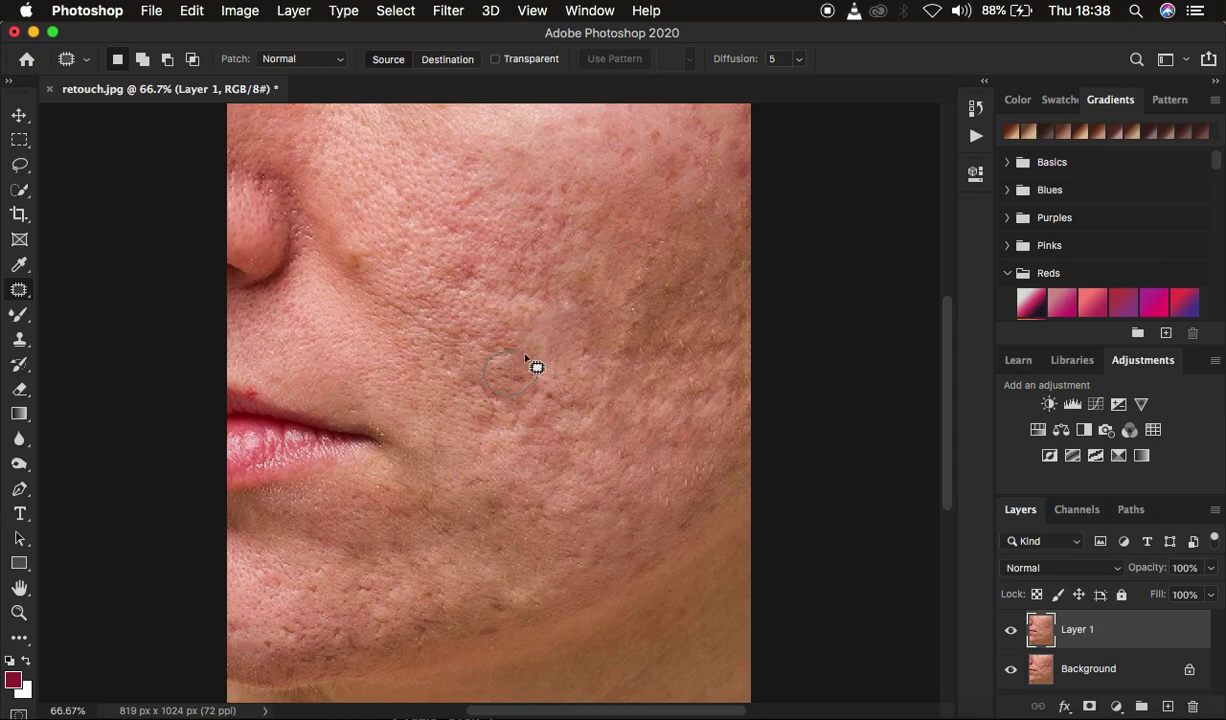
- Patch the uneven, scarred skin along the outer cheek with smoother skin
mouse_move(706, 350)
mouse_down()
mouse_move(720, 335)
mouse_move(339, 219)
mouse_move(575, 164)
mouse_move(662, 159)
mouse_move(640, 180)
mouse_up()
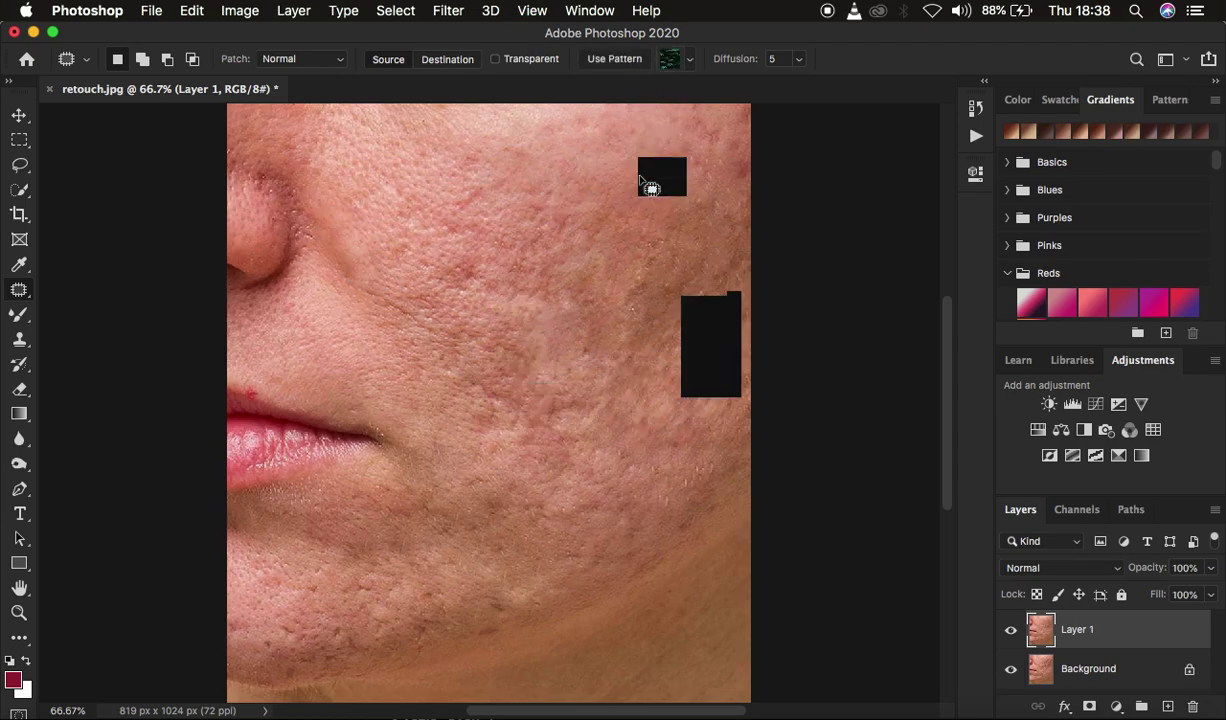
key(ctrl+d)
mouse_move(660, 282)
mouse_down()
mouse_move(706, 288)
mouse_move(733, 129)
mouse_up()
click(455, 296)
- Patch the remaining rough areas across the upper cheek, lower cheek and jaw
key(super+minus)
mouse_move(570, 408)
mouse_down()
mouse_move(578, 425)
mouse_move(457, 575)
mouse_move(413, 547)
mouse_move(410, 557)
mouse_up()
key(ctrl+d)
mouse_move(463, 262)
mouse_down()
mouse_move(465, 200)
mouse_move(668, 270)
mouse_up()
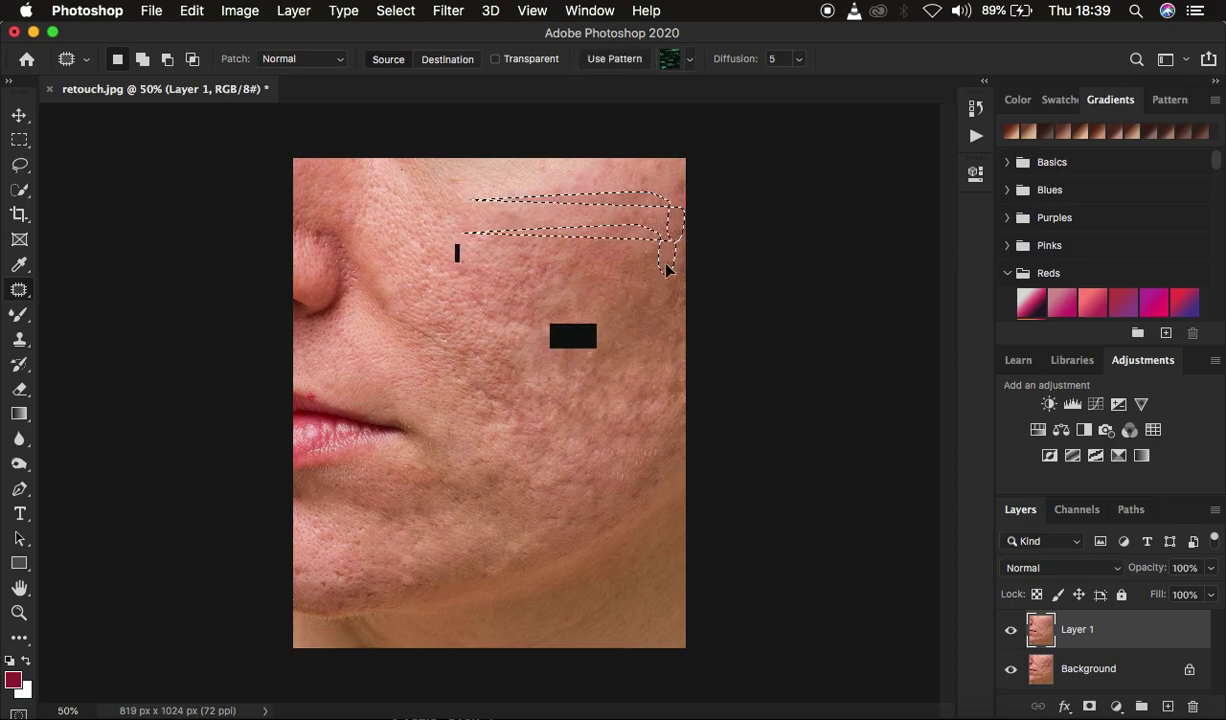
drag(520, 205, 479, 432)
key(ctrl+d)
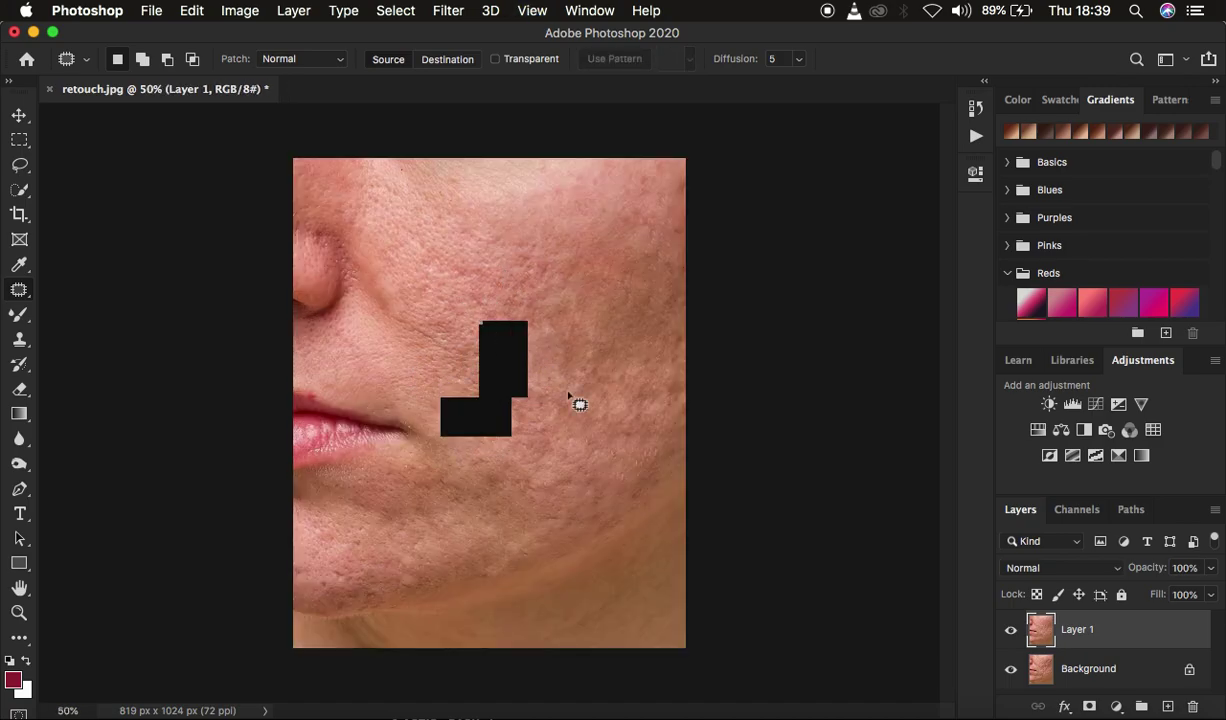
click(339, 605)
mouse_move(660, 268)
mouse_down()
mouse_move(542, 255)
mouse_move(452, 200)
mouse_move(405, 323)
mouse_up()
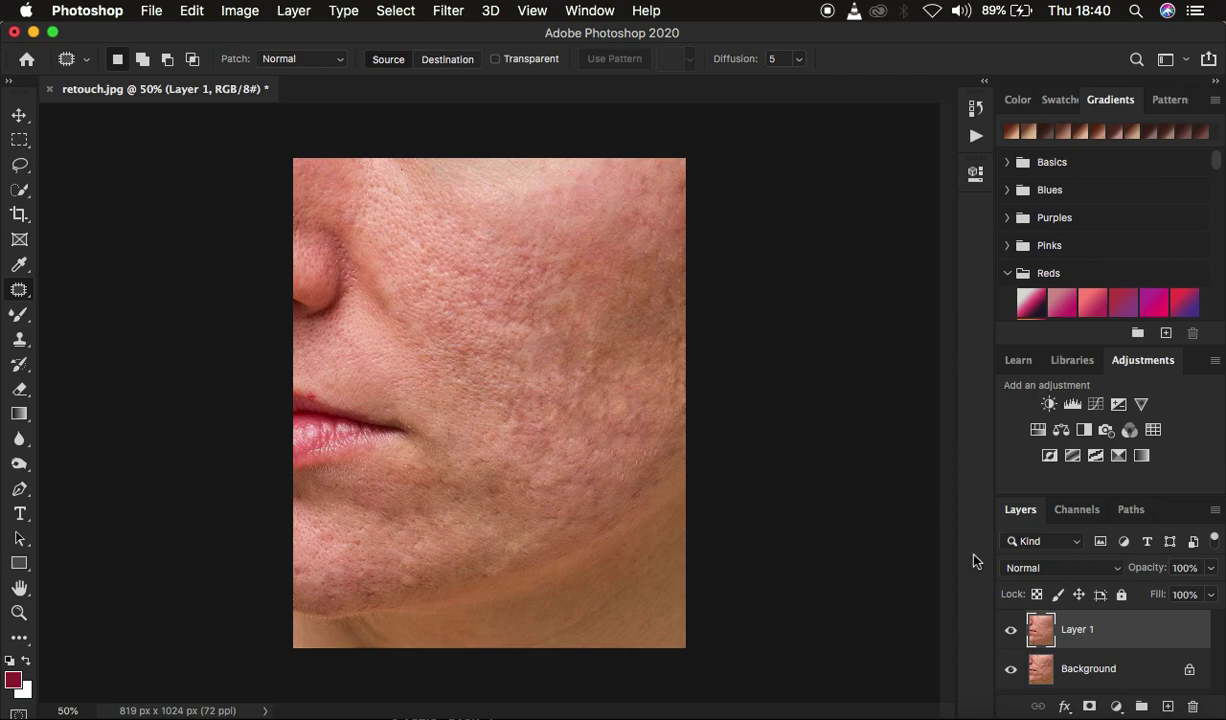
- Compare the patched Layer 1 with the original background and duplicate Layer 1
click(1011, 630)
click(1011, 630)
click(1011, 630)
click(1011, 630)
key(super+j)
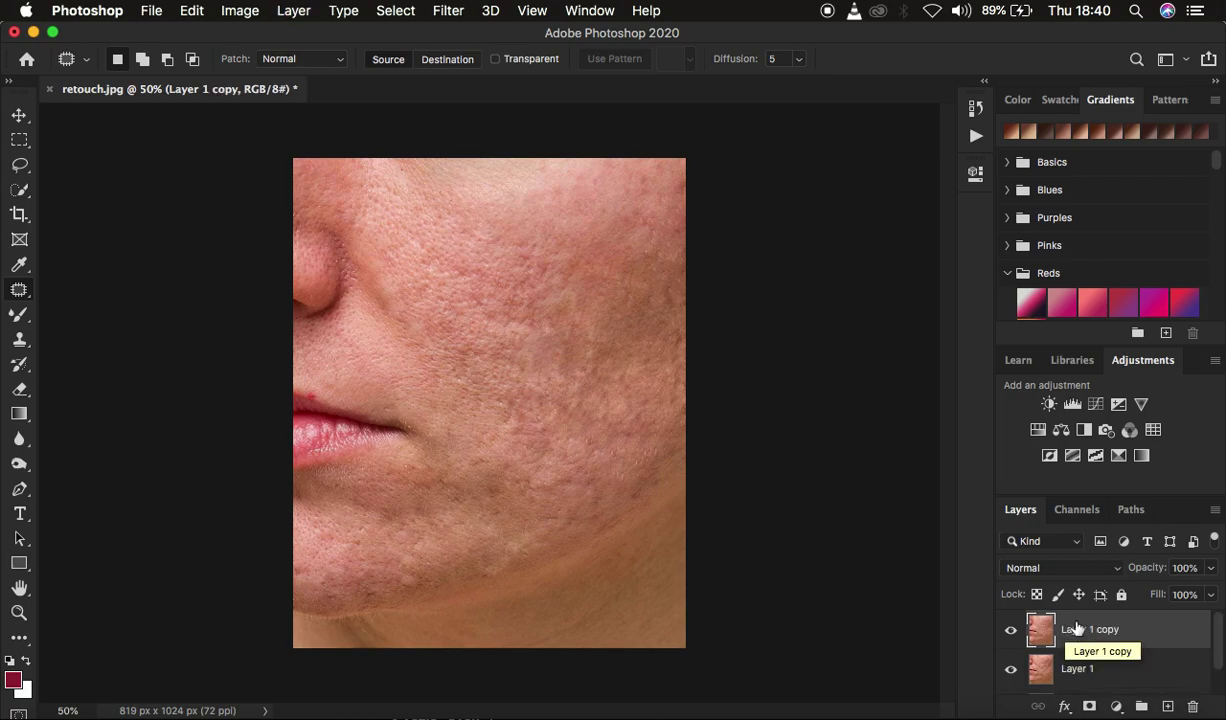
- Rename Layer 1 as "low freq" and its copy as "high freq"
double_click(1074, 667)
text(lo)
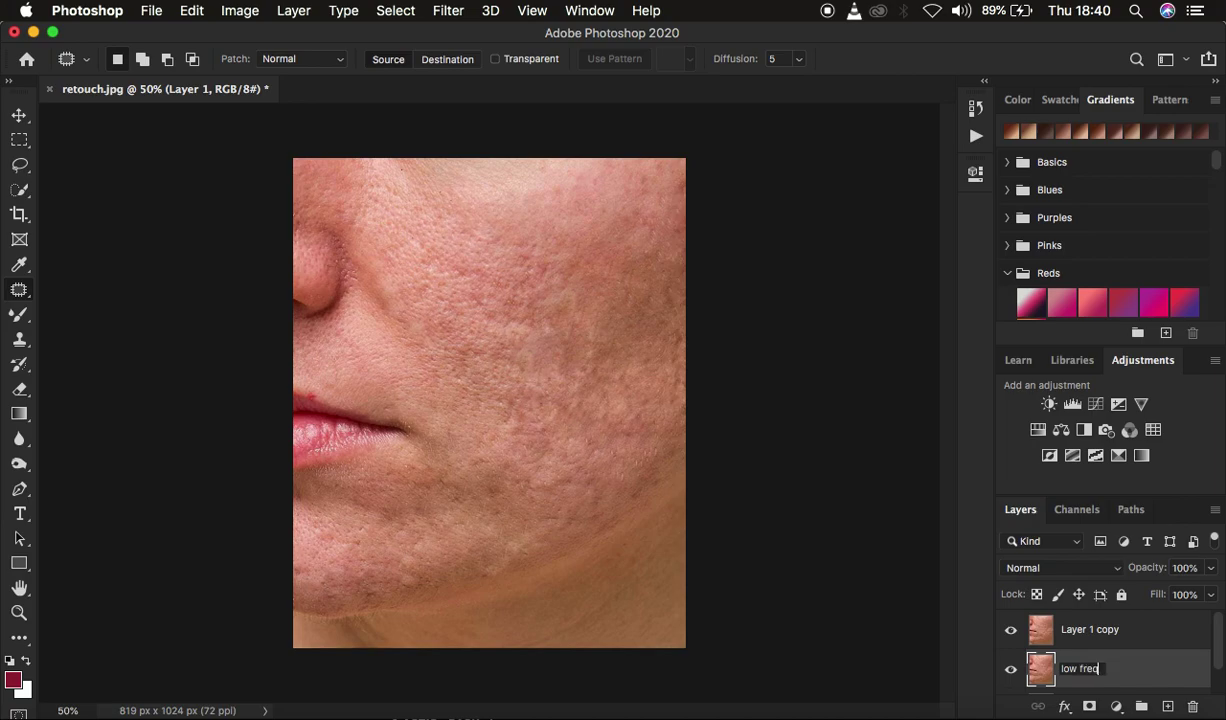
text(w freq)
key(Return)
double_click(1075, 629)
text(high fr)
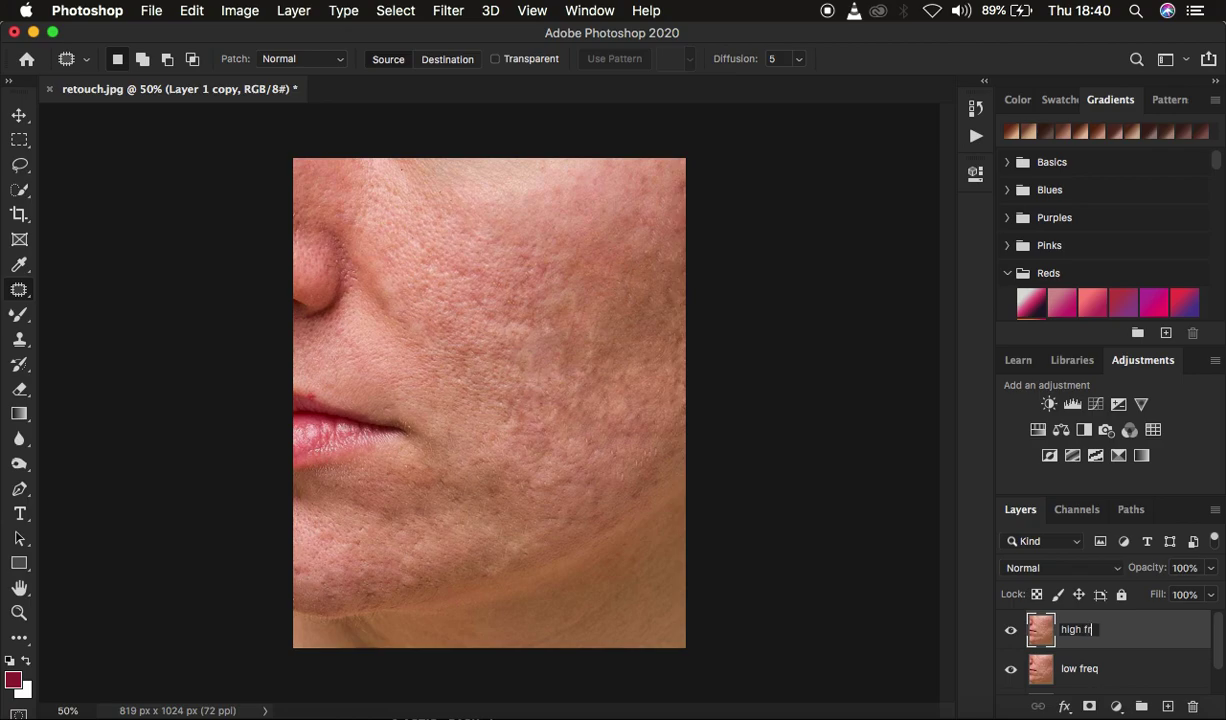
key(Return)
- Hide the high freq layer and apply a Gaussian Blur with a 6.0 pixel radius to the low freq layer
click(1105, 668)
click(1011, 630)
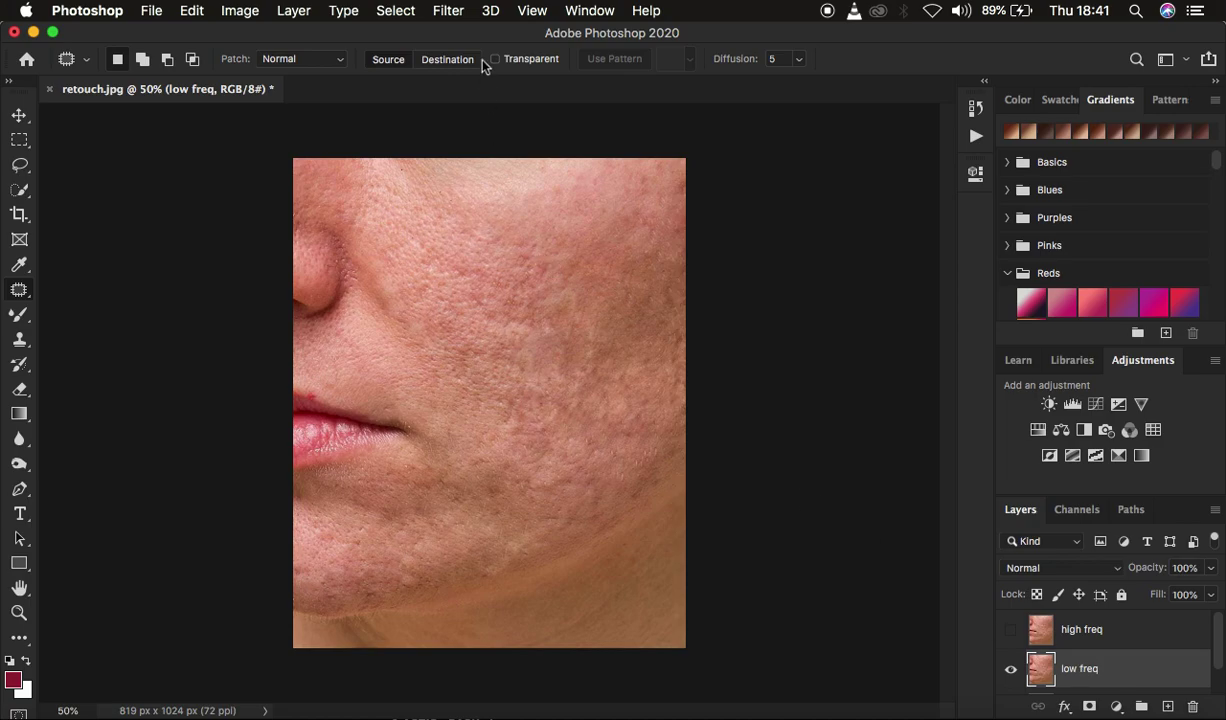
click(450, 11)
mouse_move(495, 241)
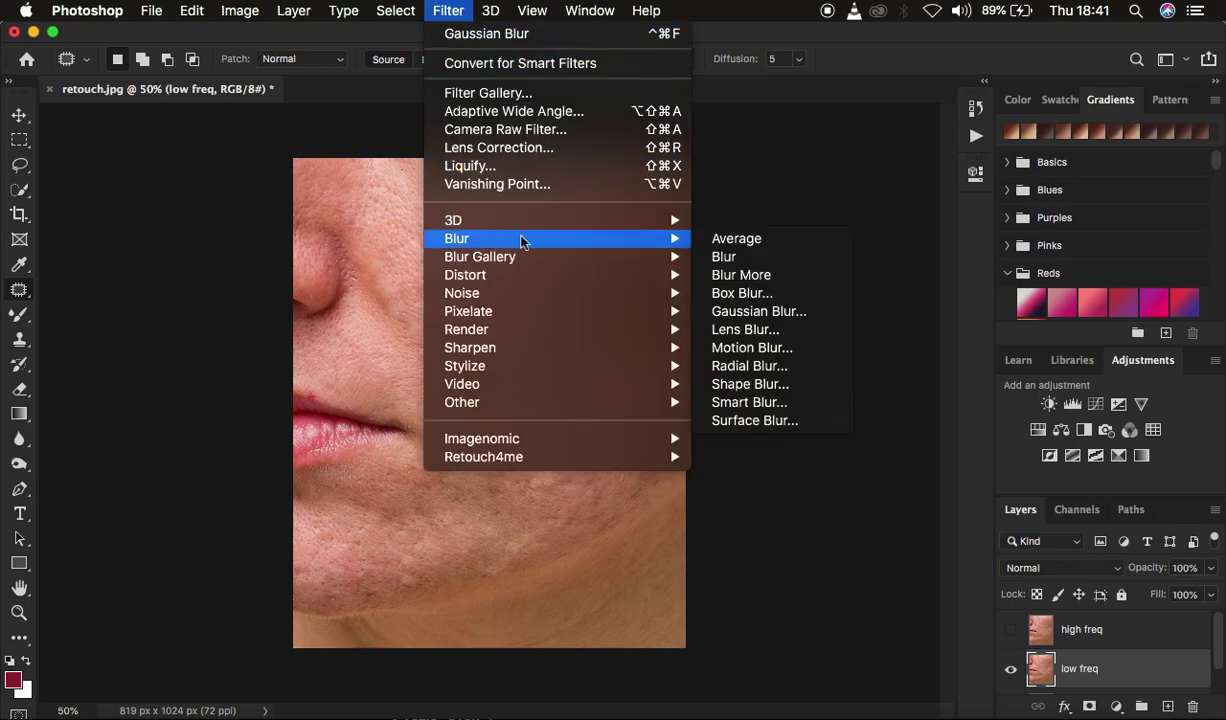
click(770, 318)
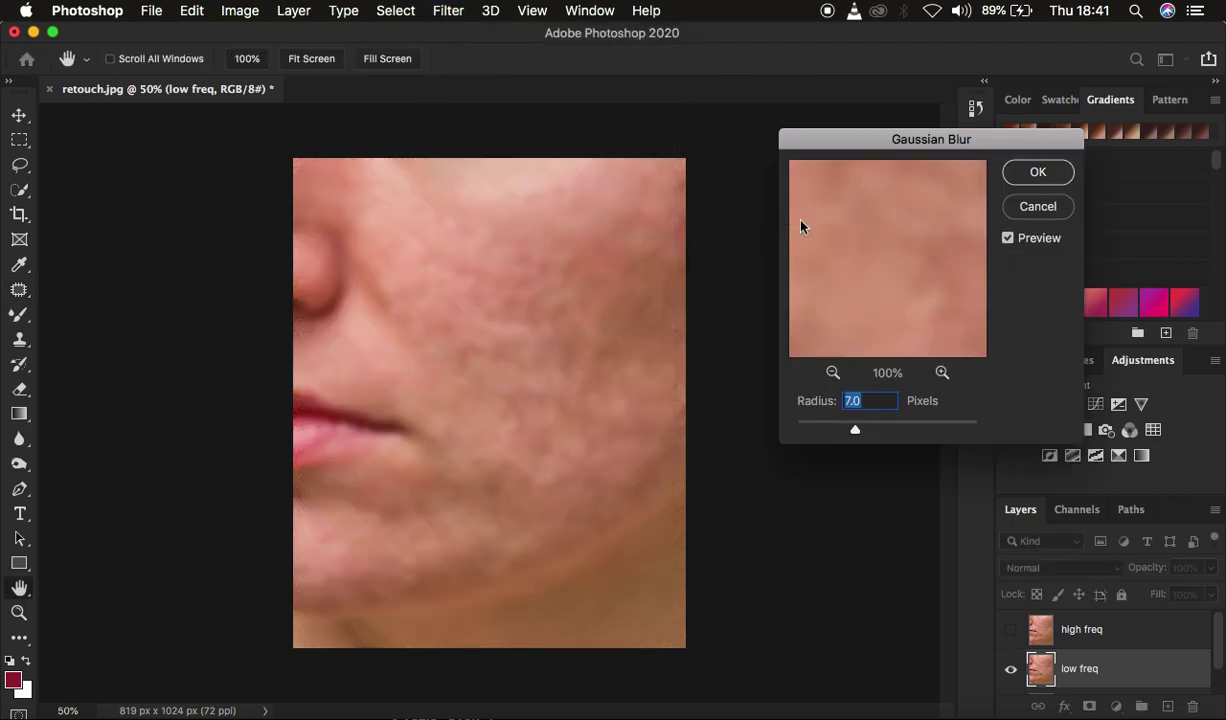
drag(855, 432, 714, 419)
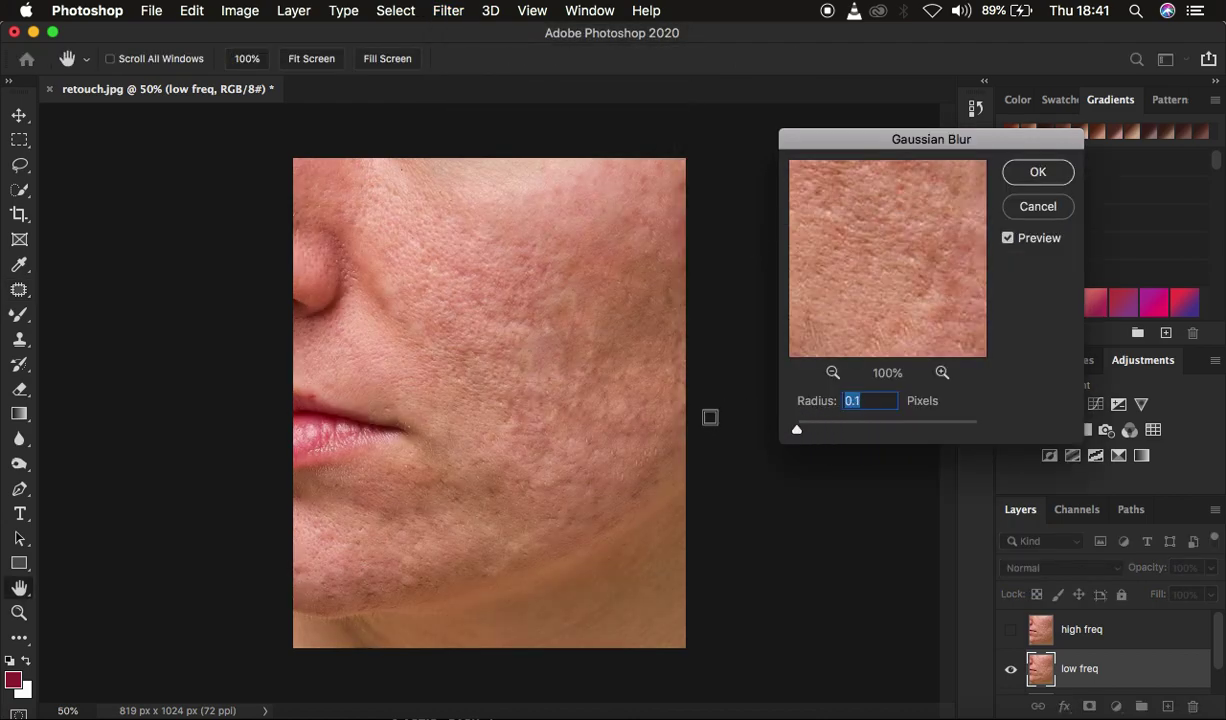
drag(801, 433, 834, 437)
drag(834, 432, 849, 432)
drag(860, 322, 862, 227)
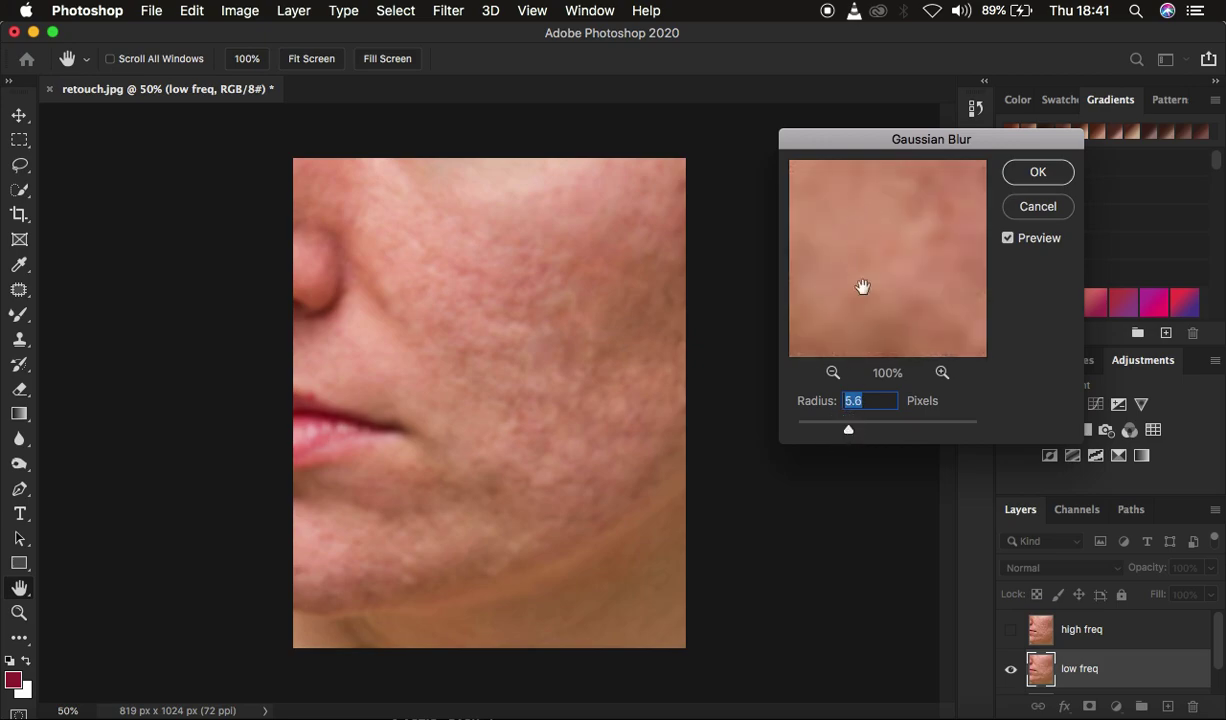
drag(852, 431, 851, 432)
drag(880, 254, 855, 332)
click(833, 372)
click(833, 372)
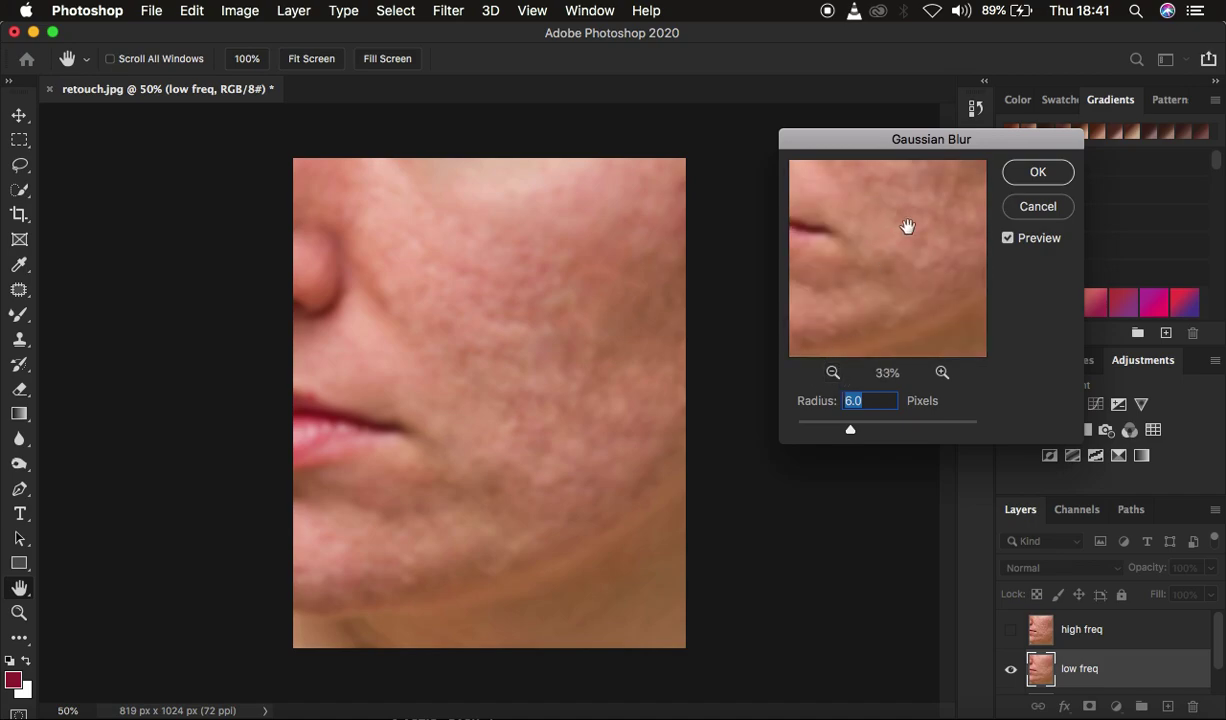
drag(906, 227, 870, 316)
drag(884, 222, 878, 276)
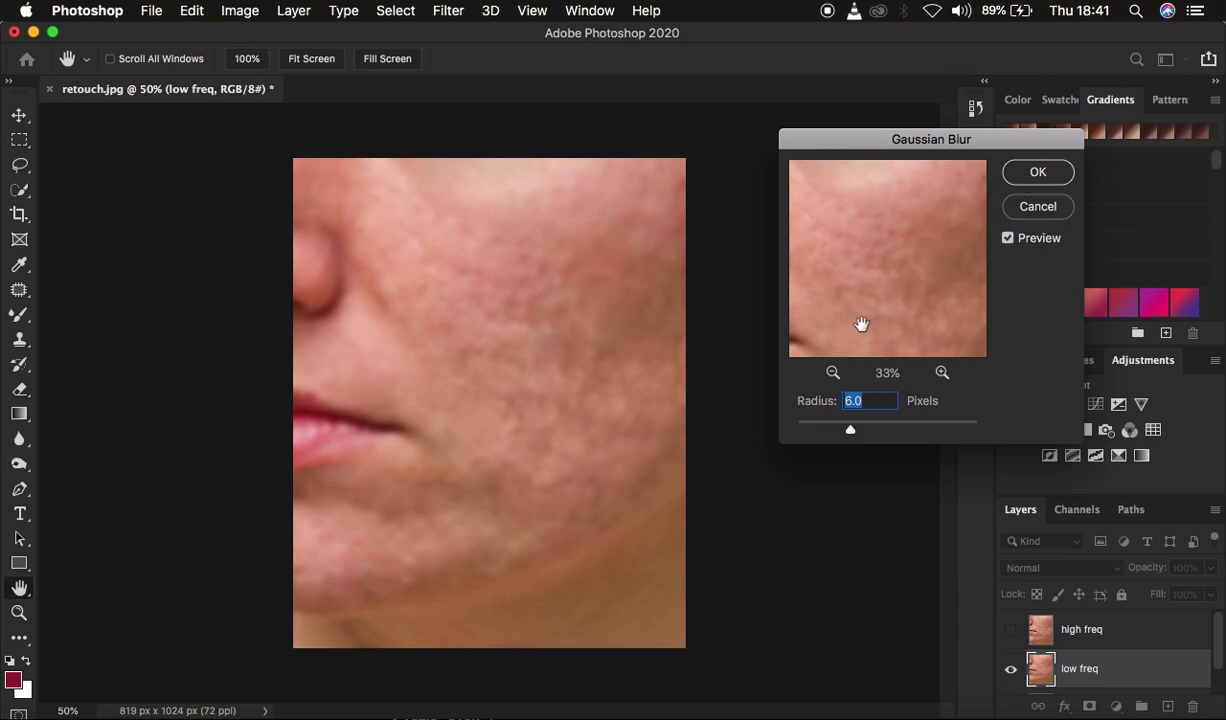
click(1034, 176)
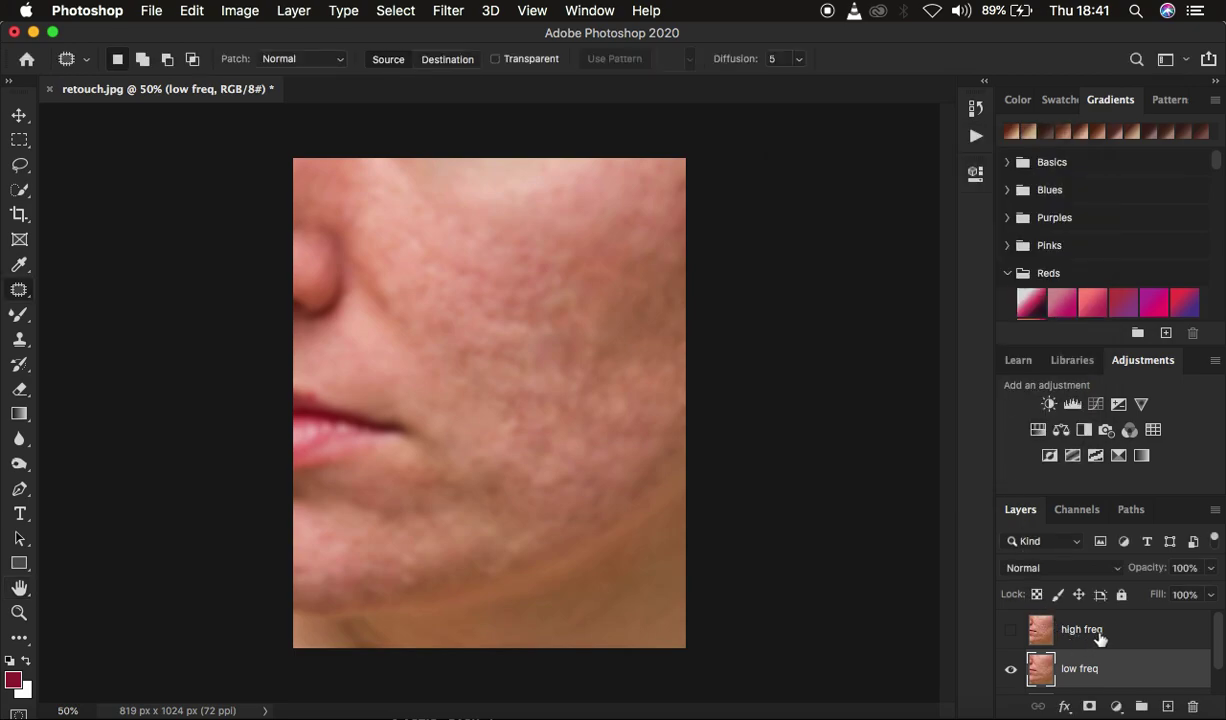
- Show the high freq layer and run Apply Image on it with low freq as source layer, Subtract blending, scale 2 and offset 128
click(1099, 637)
click(1010, 630)
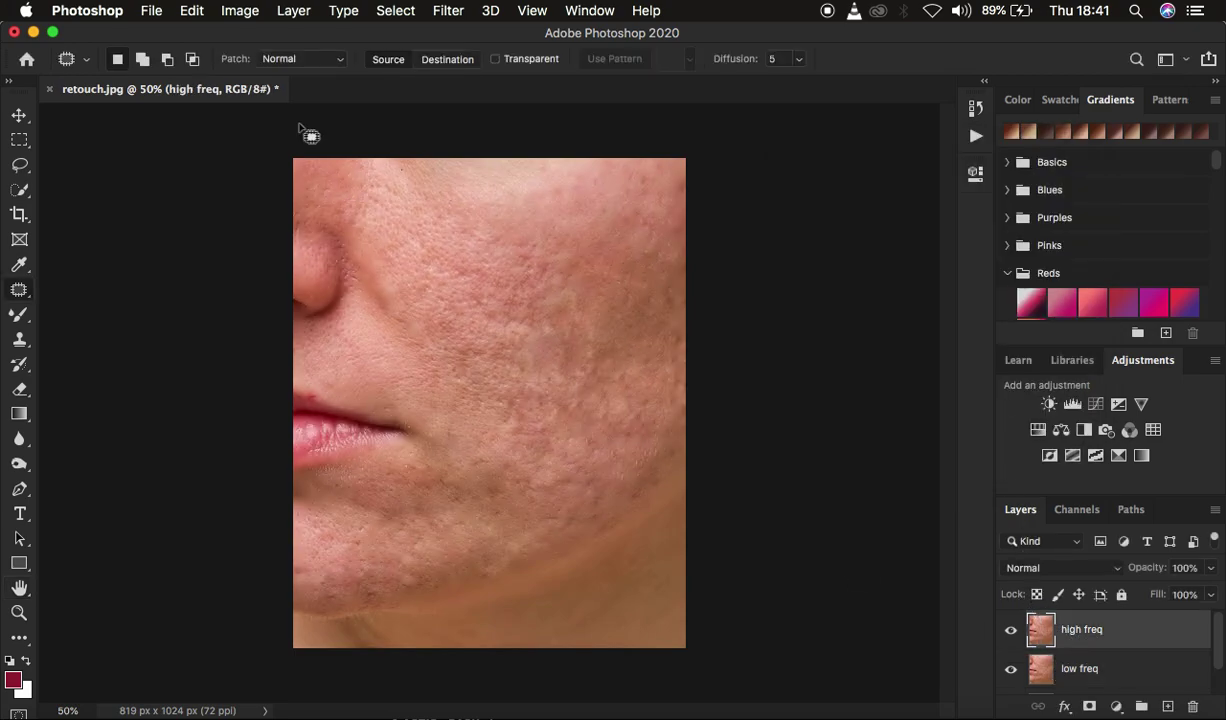
click(239, 10)
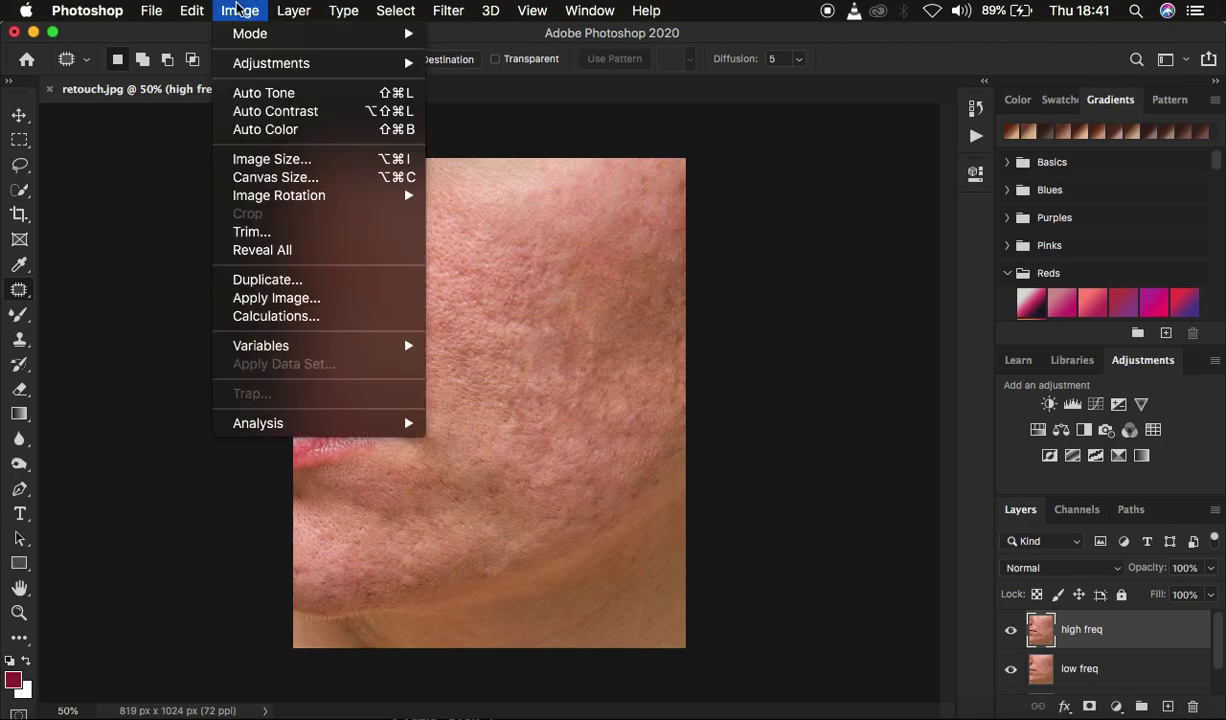
click(276, 298)
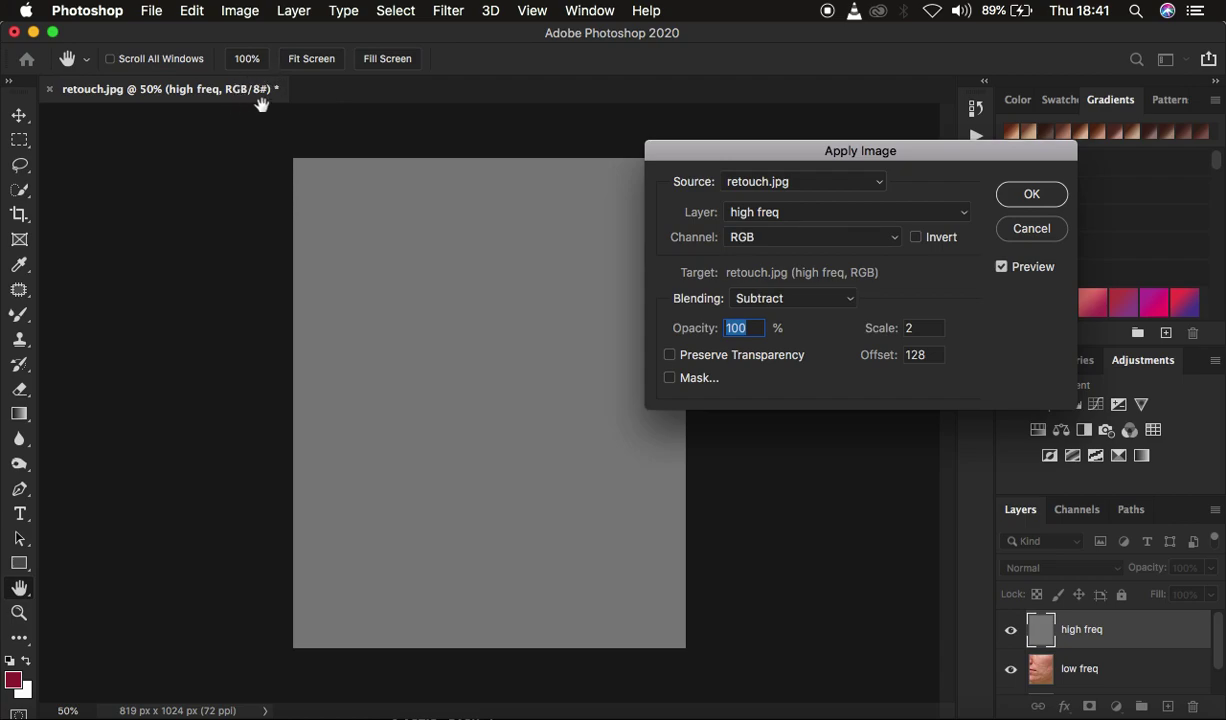
click(767, 238)
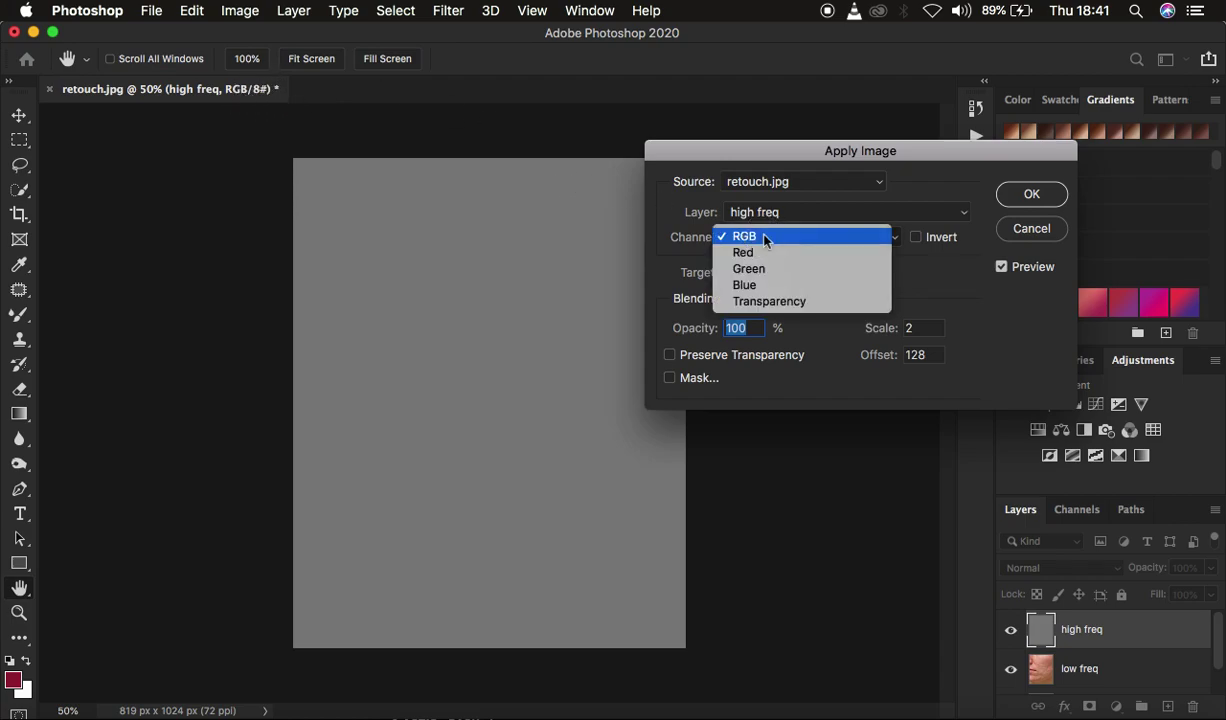
click(763, 238)
click(761, 211)
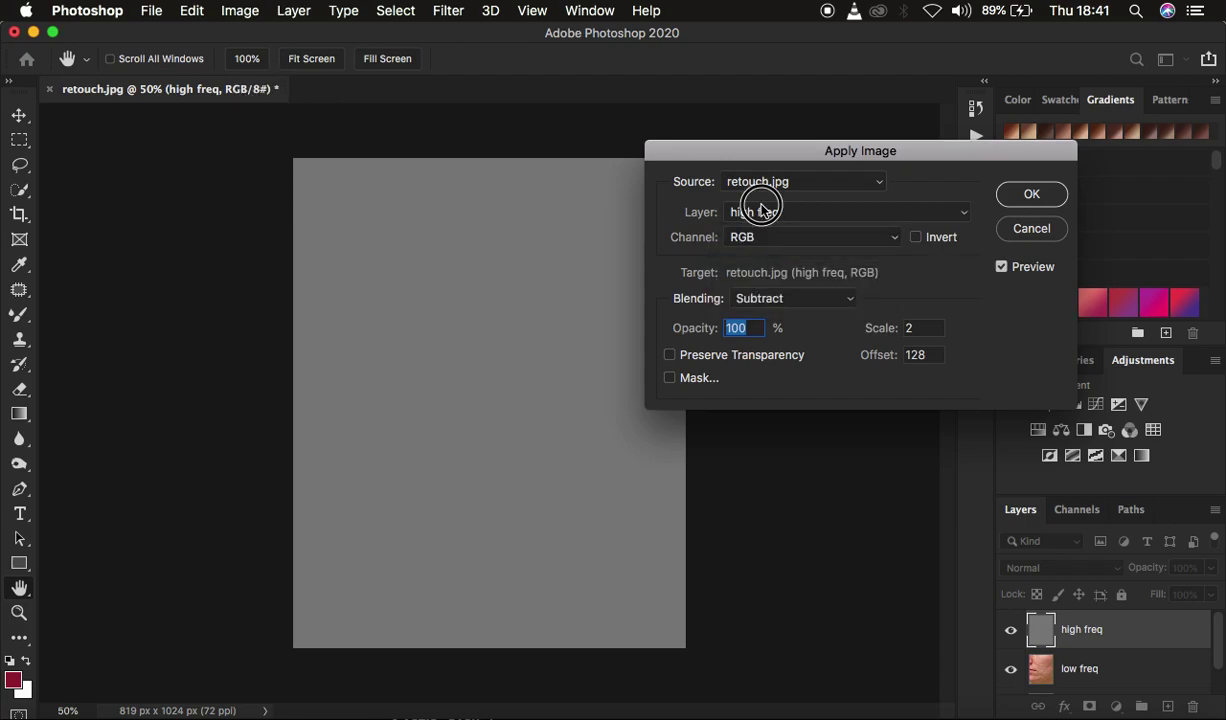
click(760, 229)
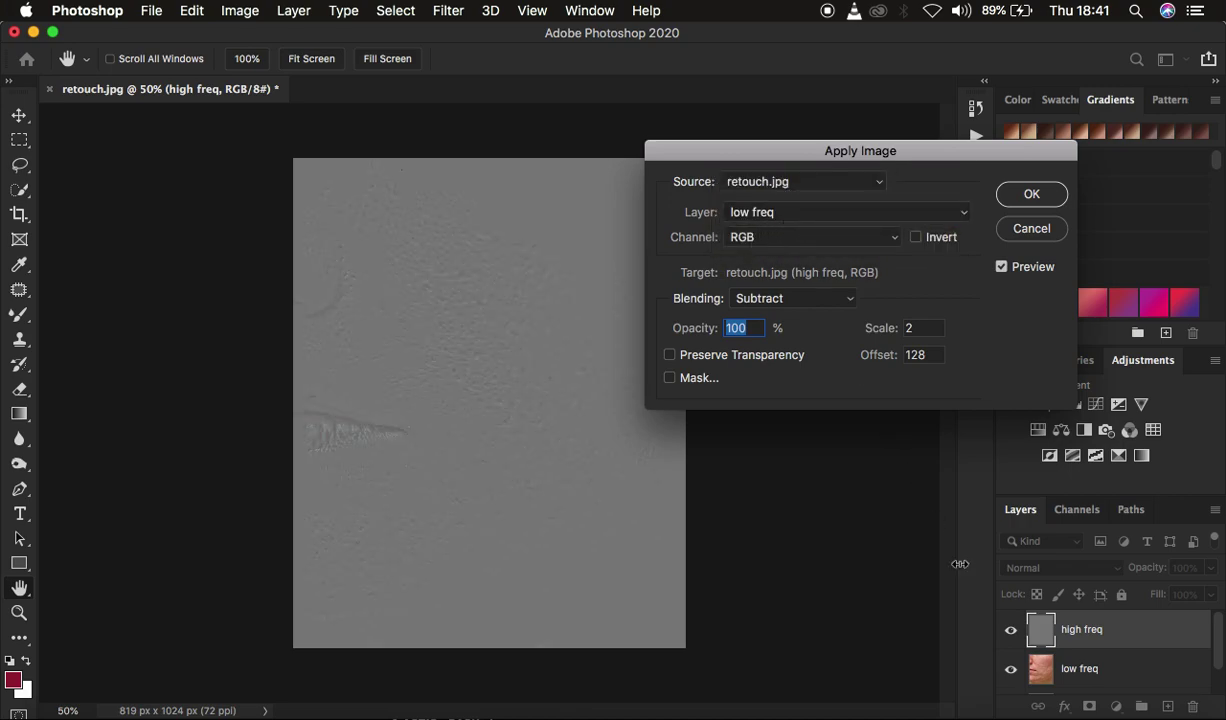
click(760, 298)
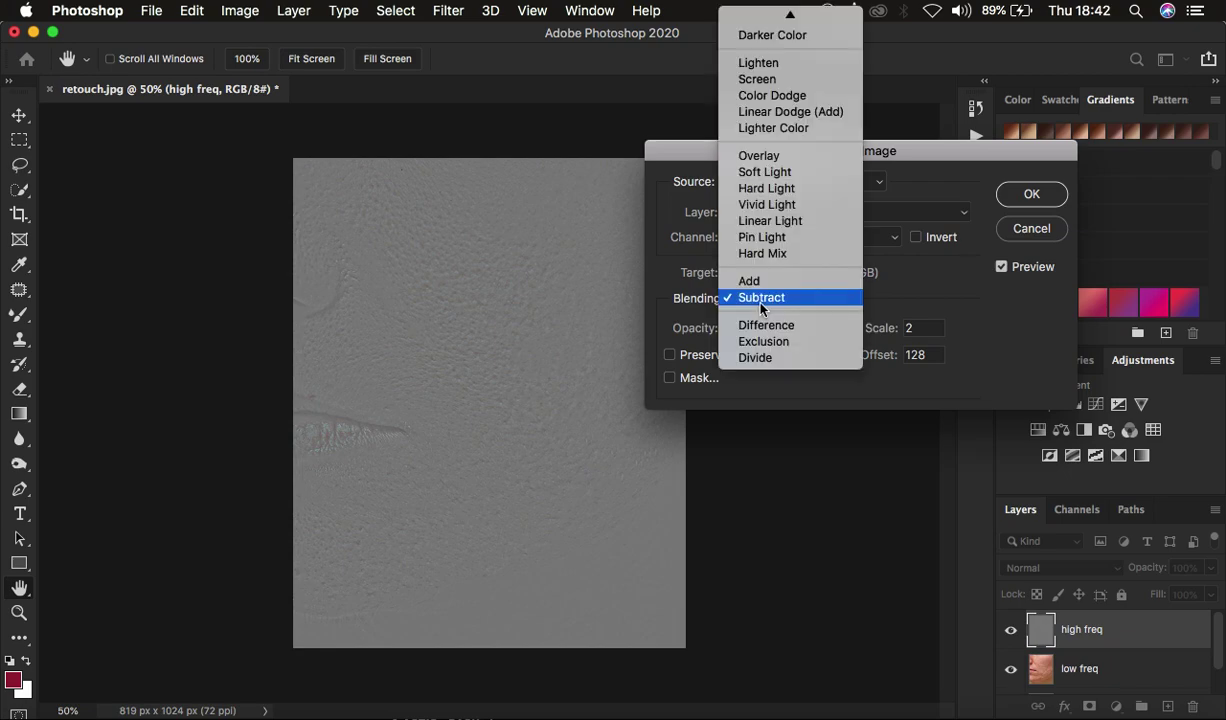
click(755, 299)
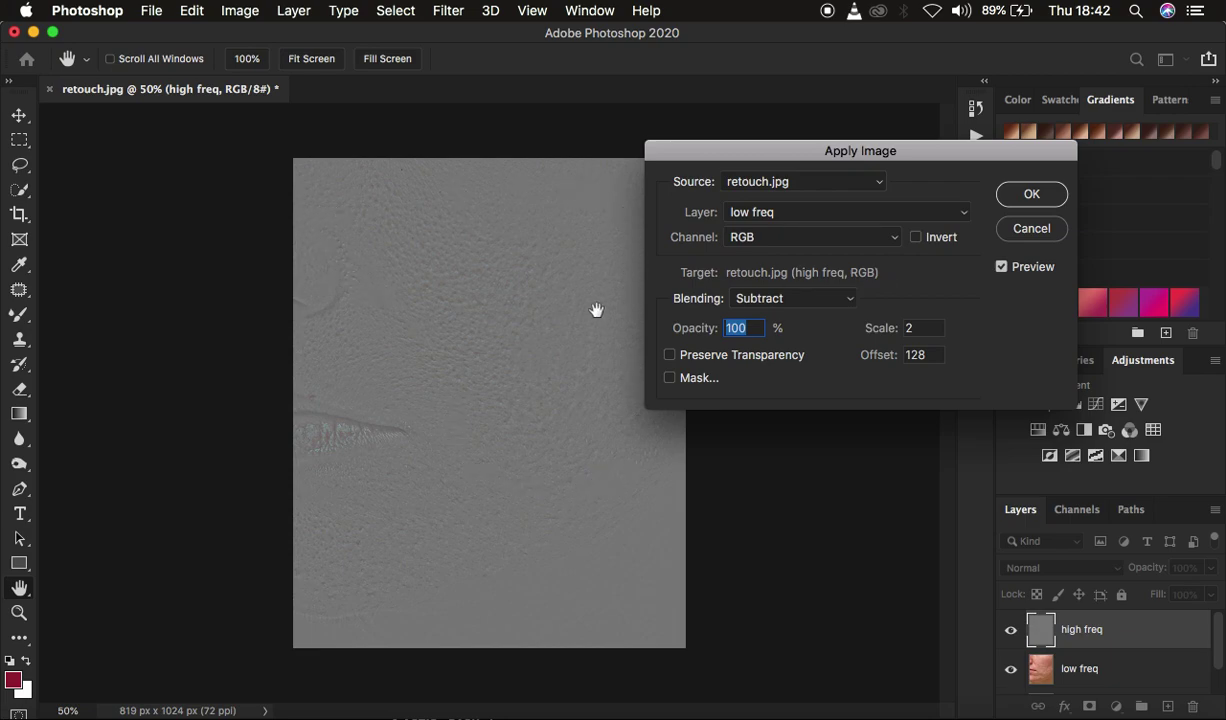
click(1030, 195)
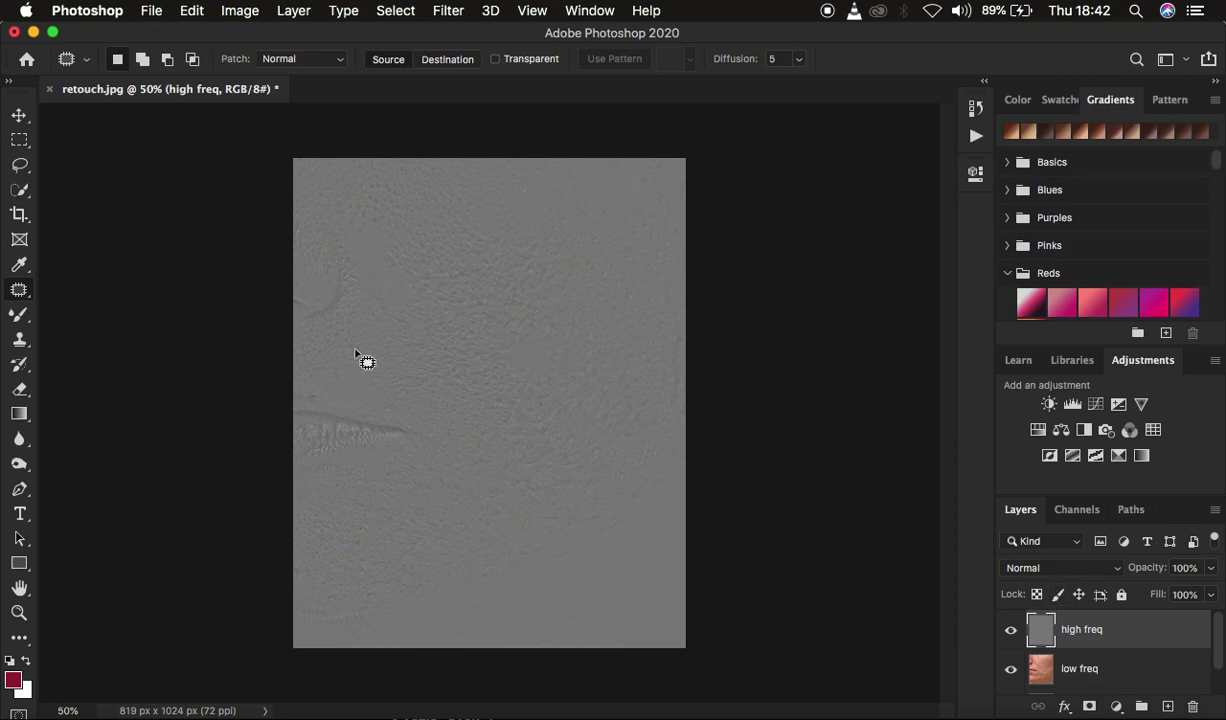
- Set the high freq layer's blend mode to Linear Light
click(1045, 568)
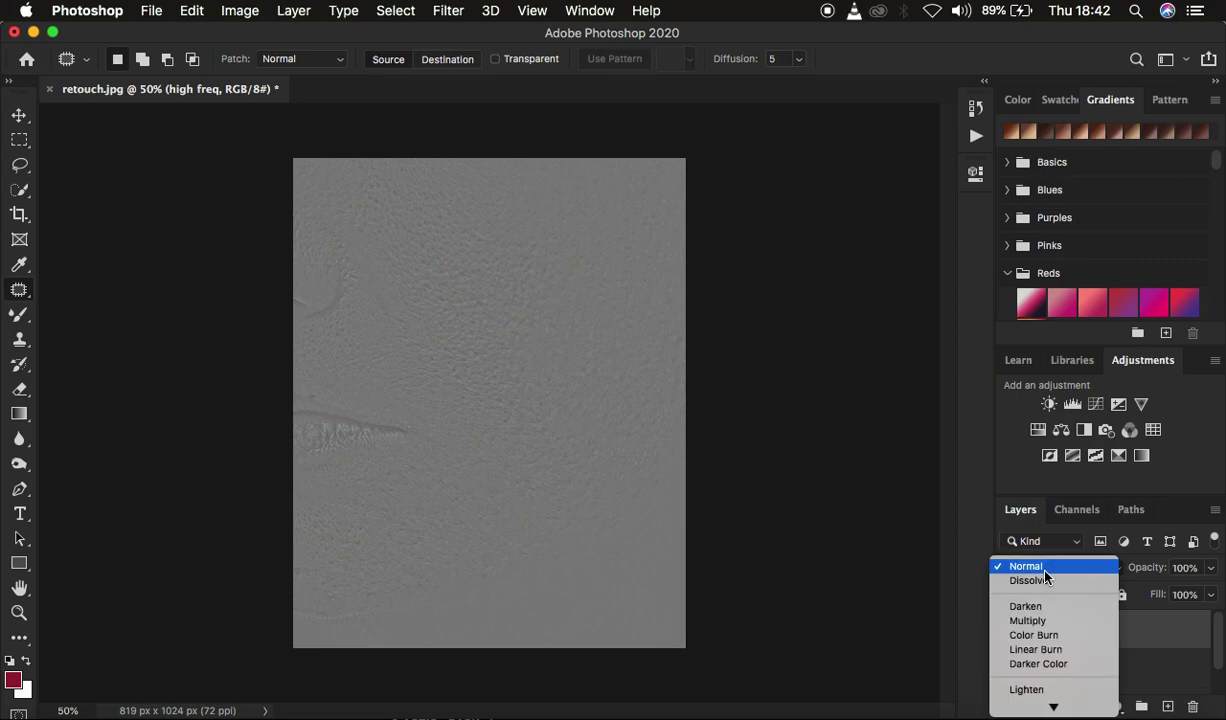
click(1040, 568)
click(1040, 568)
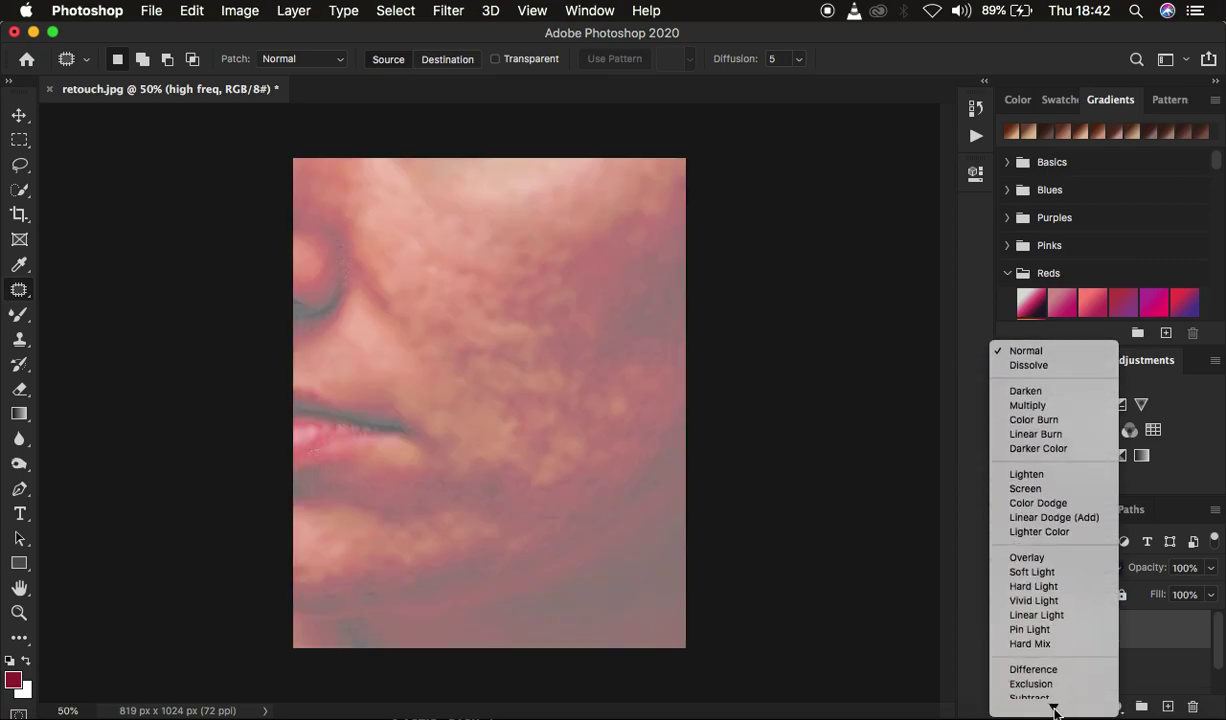
click(1045, 598)
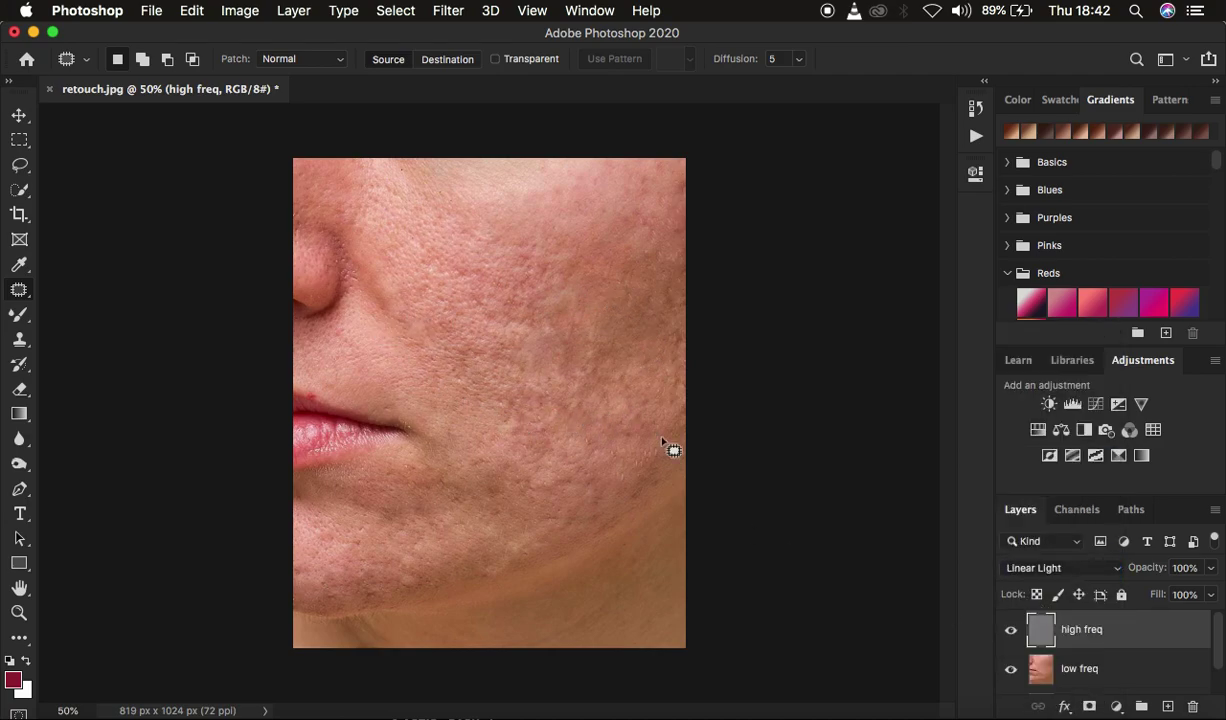
- Group the high freq and low freq layers and name the group "freq sep"
click(1109, 671)
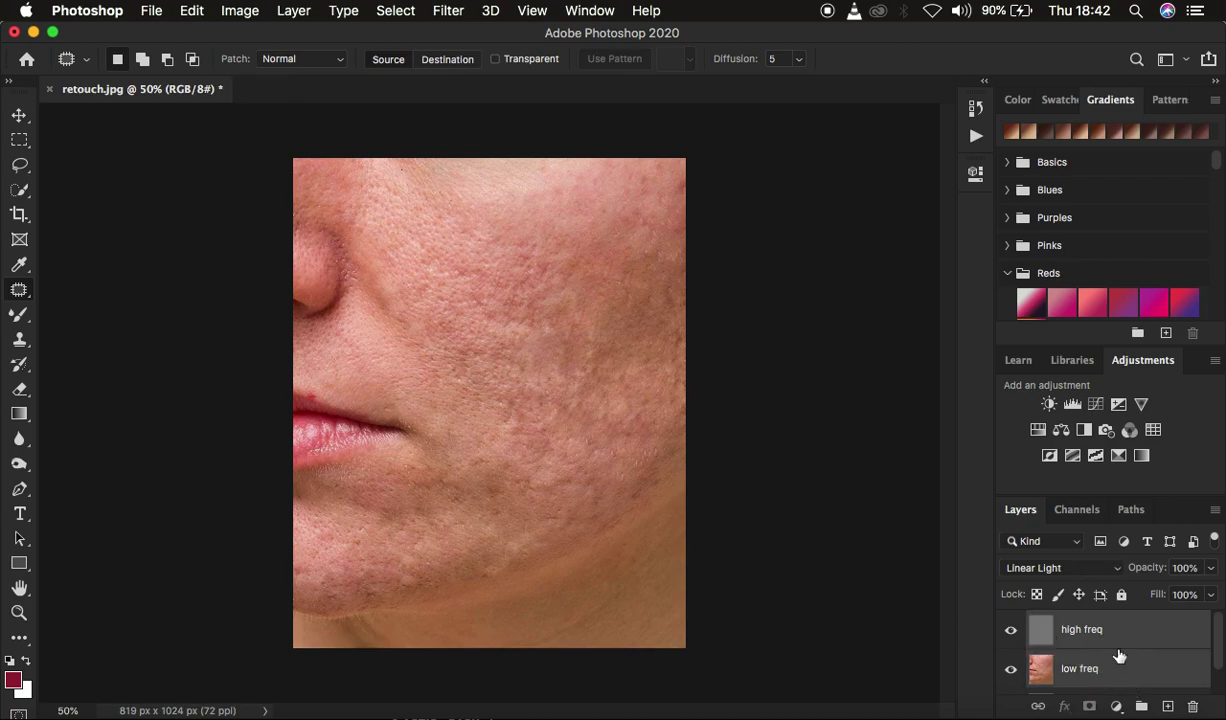
key(super+g)
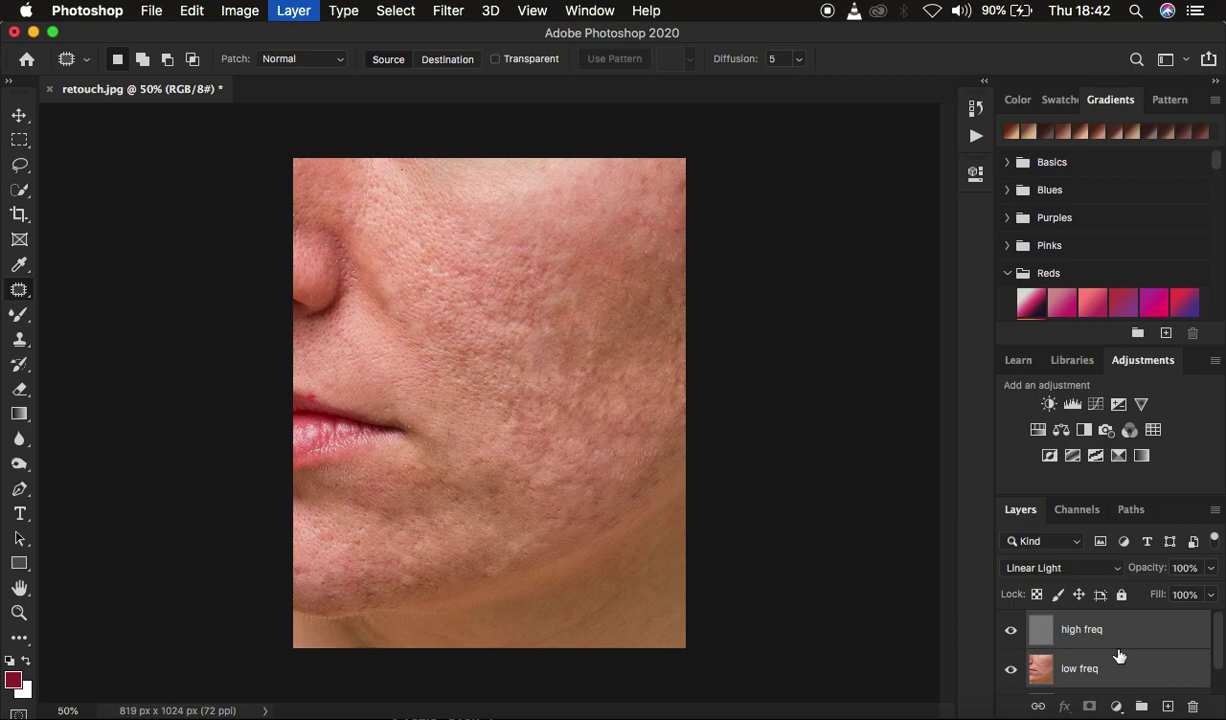
double_click(1081, 622)
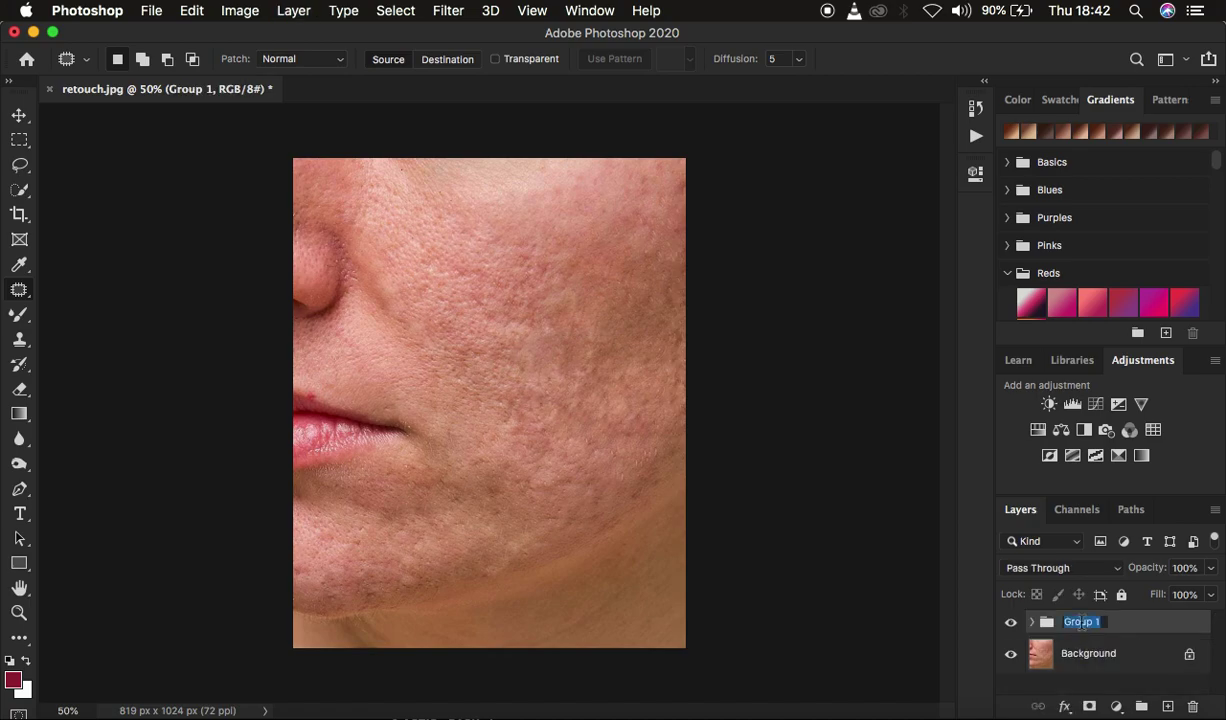
text(freq sep)
key(Return)
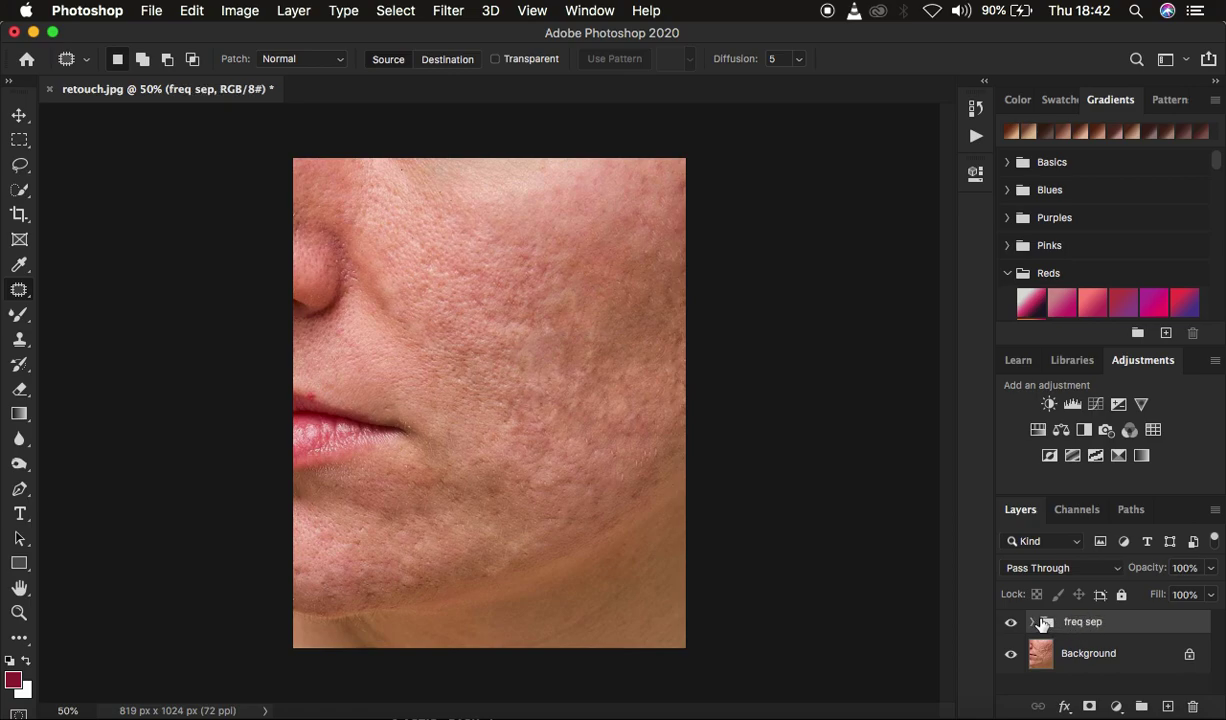
- Expand the freq sep group, make low freq the active layer and hide the high freq layer
click(1034, 622)
click(1050, 690)
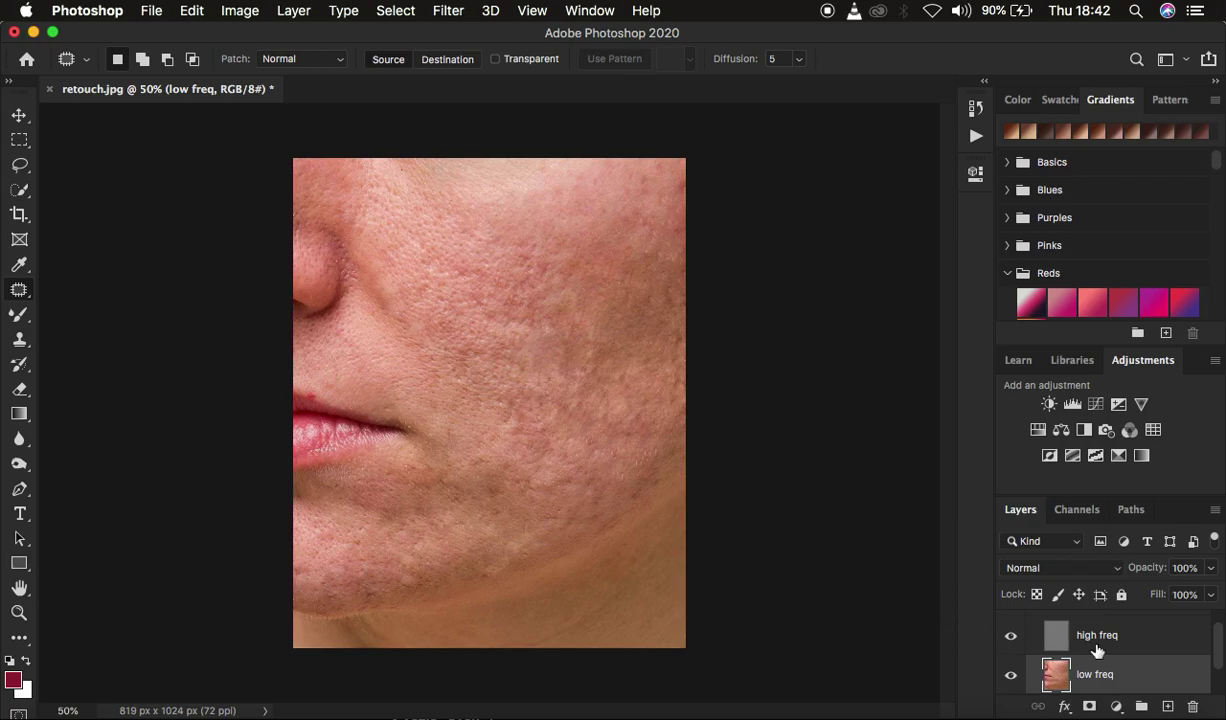
scroll(1097, 650, up, 1)
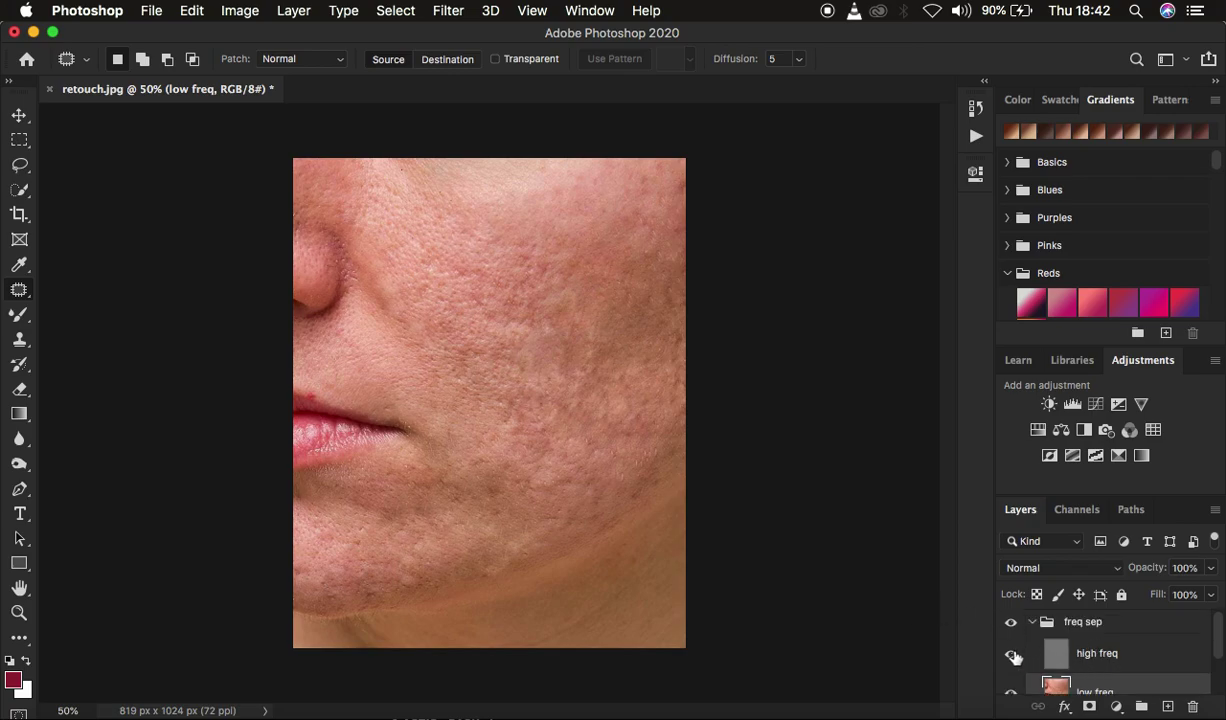
click(1011, 654)
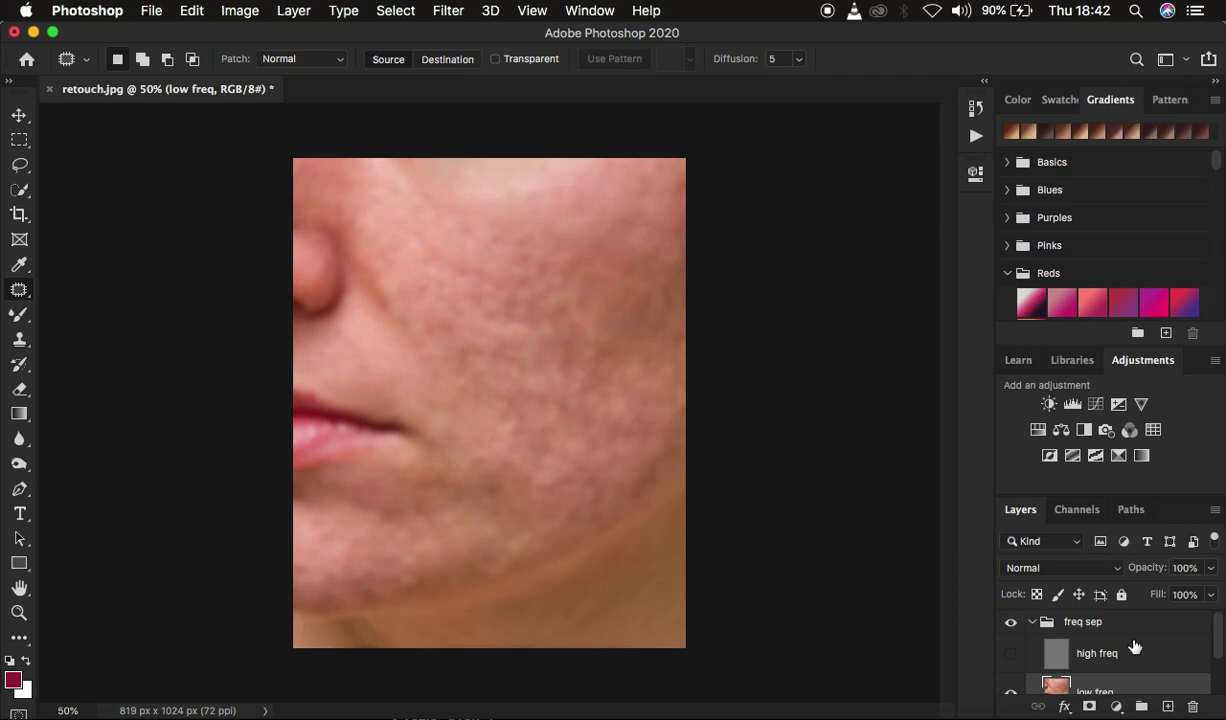
scroll(1134, 647, down, 1)
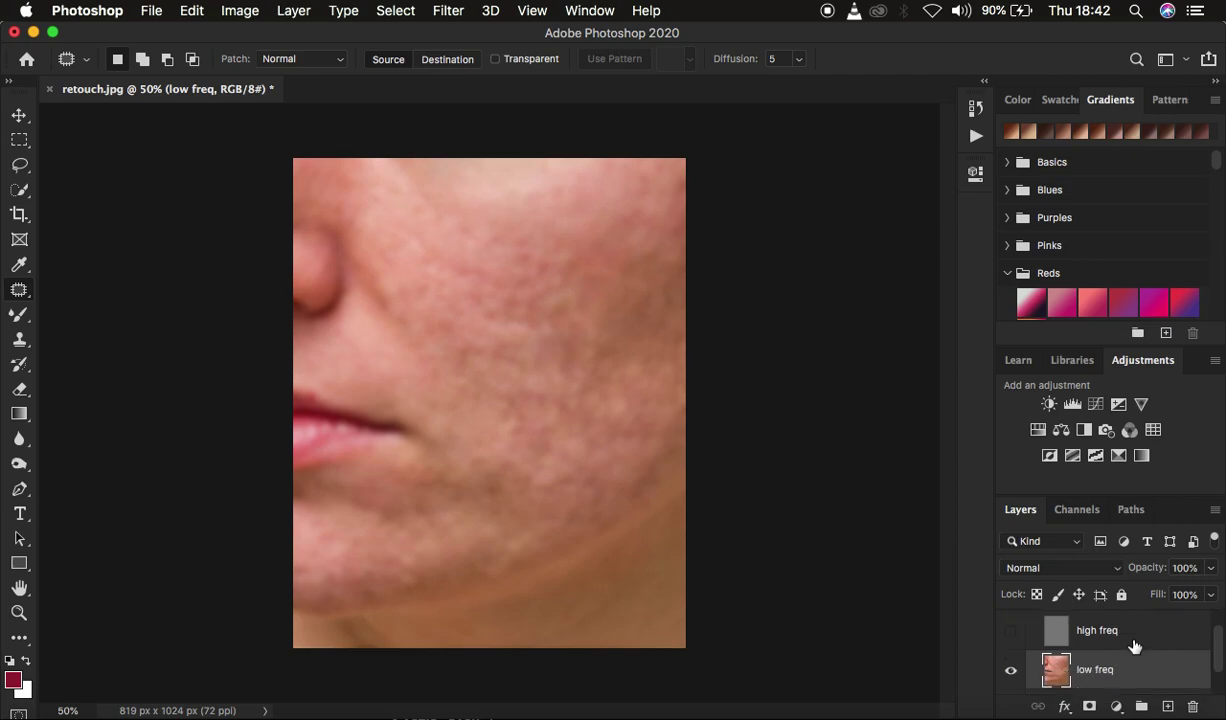
- Choose the Mixer Brush with a soft 150 px tip and go through its brush, load and sampling options, keeping Sample All Layers off
click(12, 316)
mouse_move(12, 316)
mouse_down()
mouse_move(82, 322)
mouse_move(85, 368)
mouse_up()
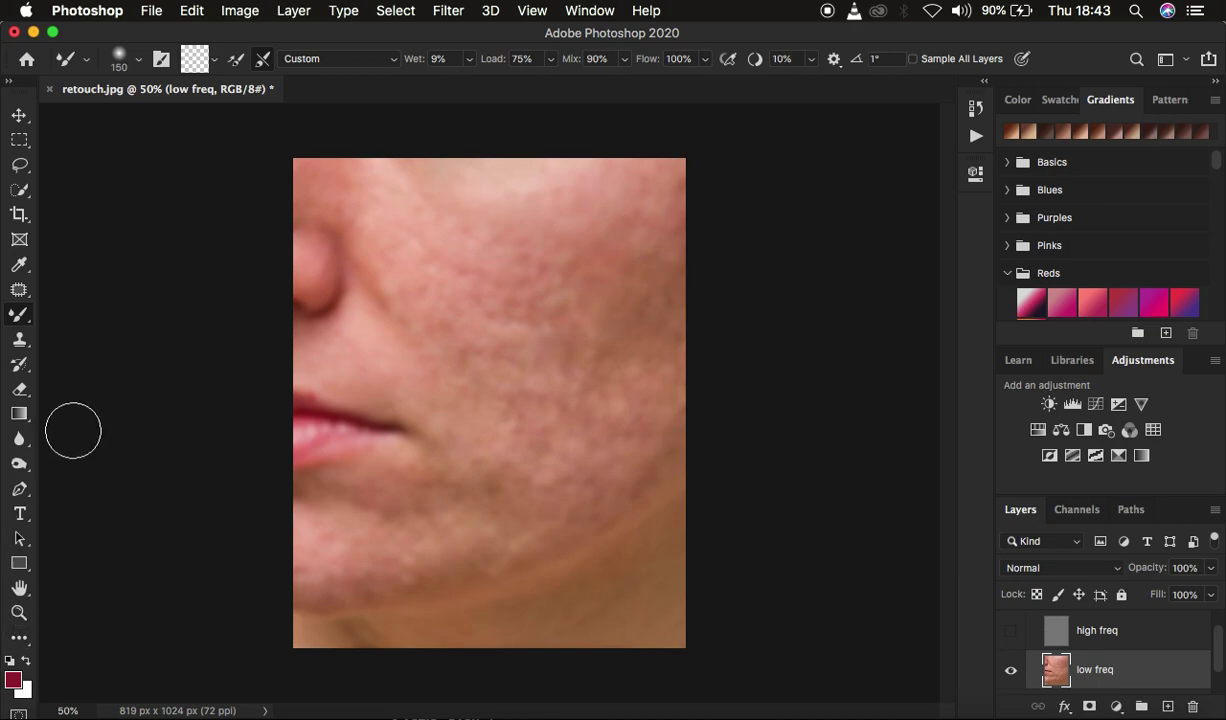
click(138, 60)
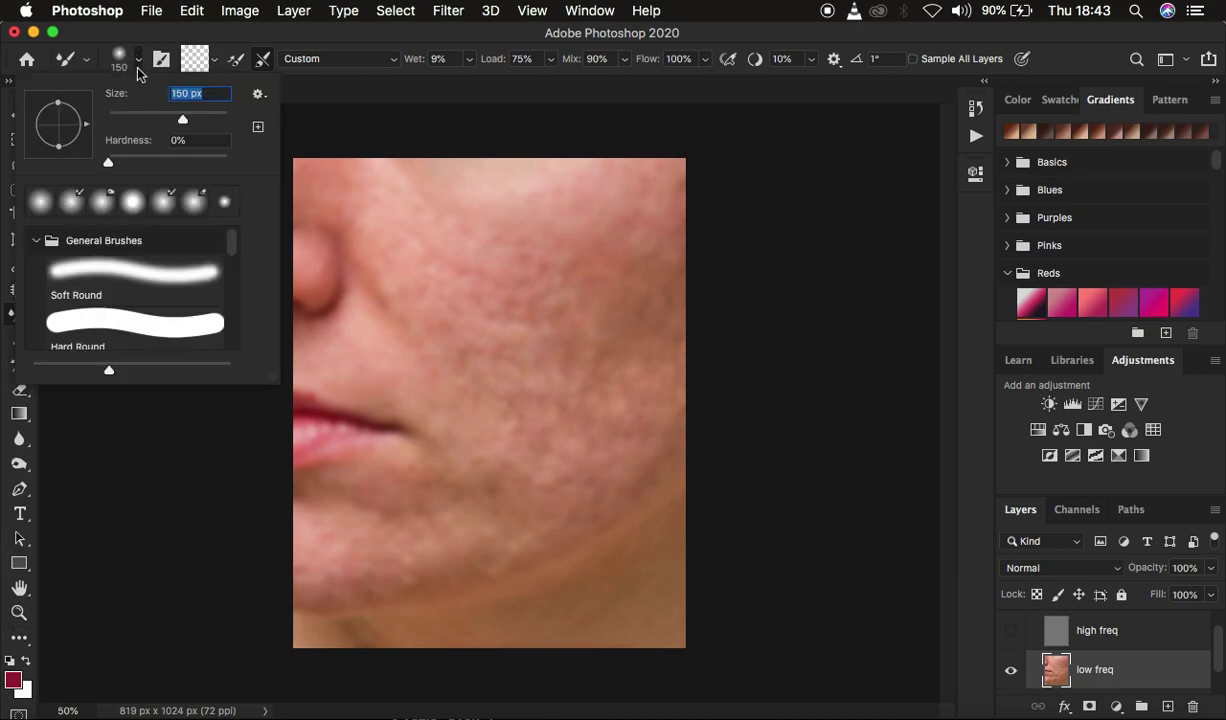
click(215, 60)
click(220, 93)
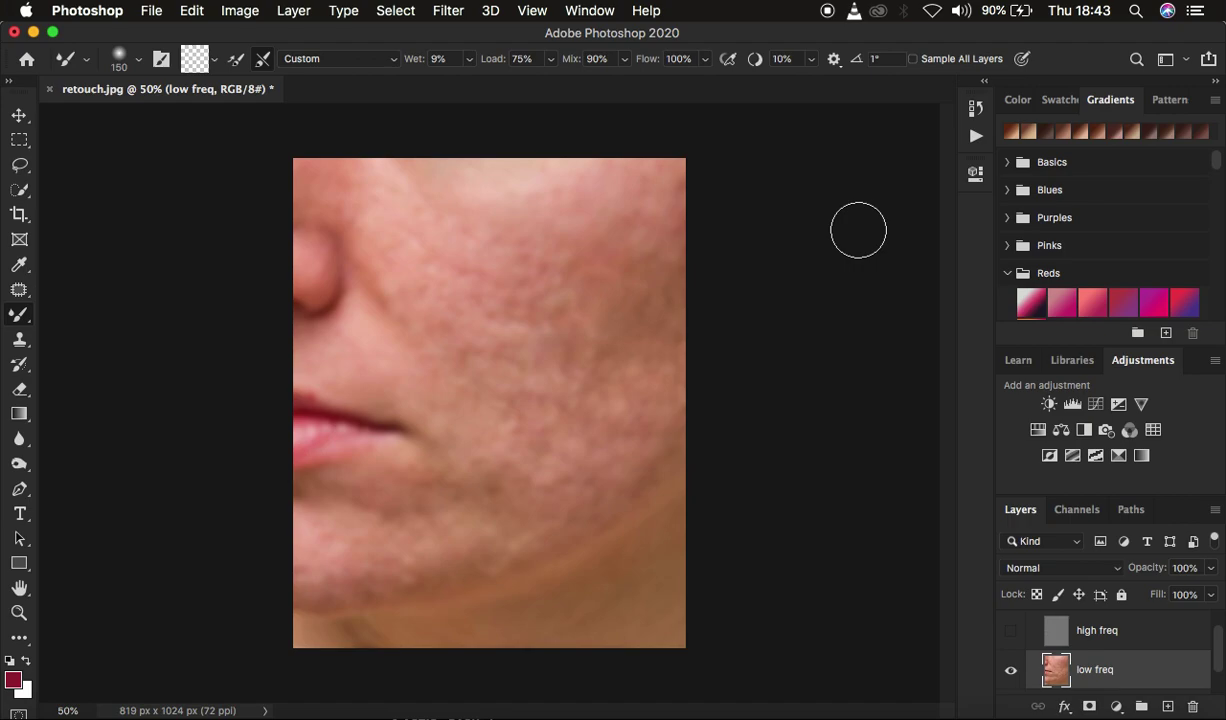
click(912, 59)
click(912, 59)
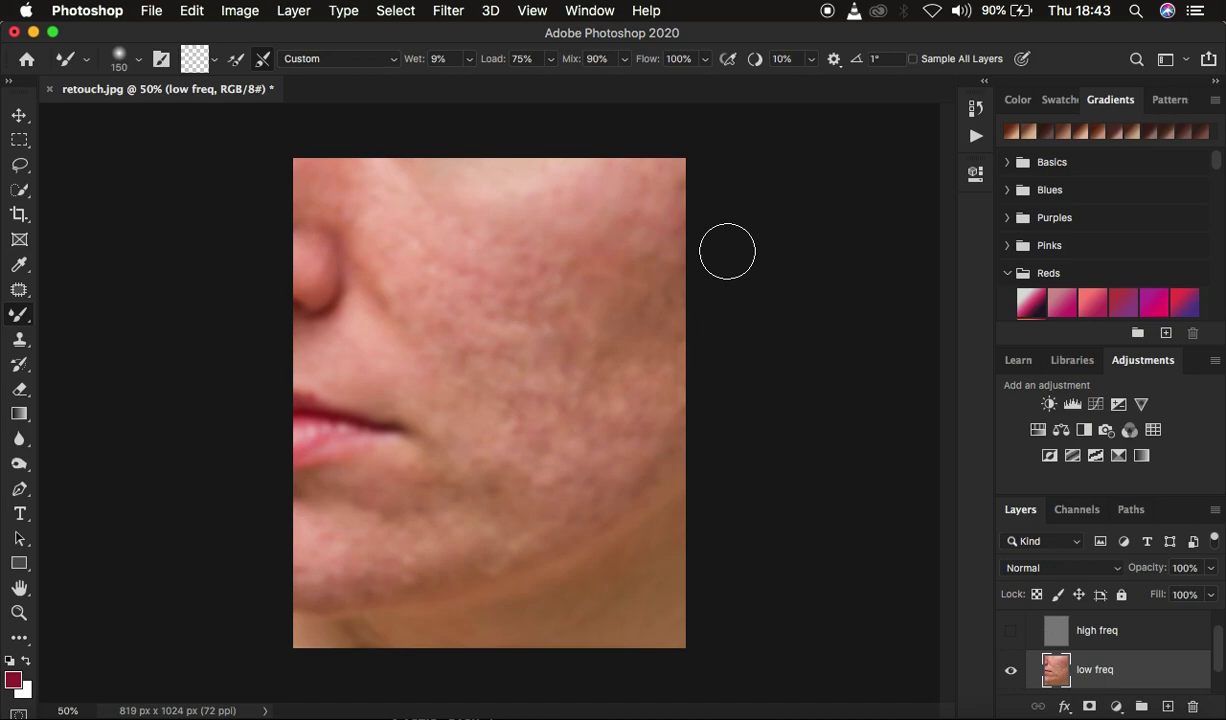
- Blend the uneven tones from the outer upper cheek down to the middle of the cheek on the low freq layer
click(656, 215)
drag(656, 215, 575, 356)
click(630, 262)
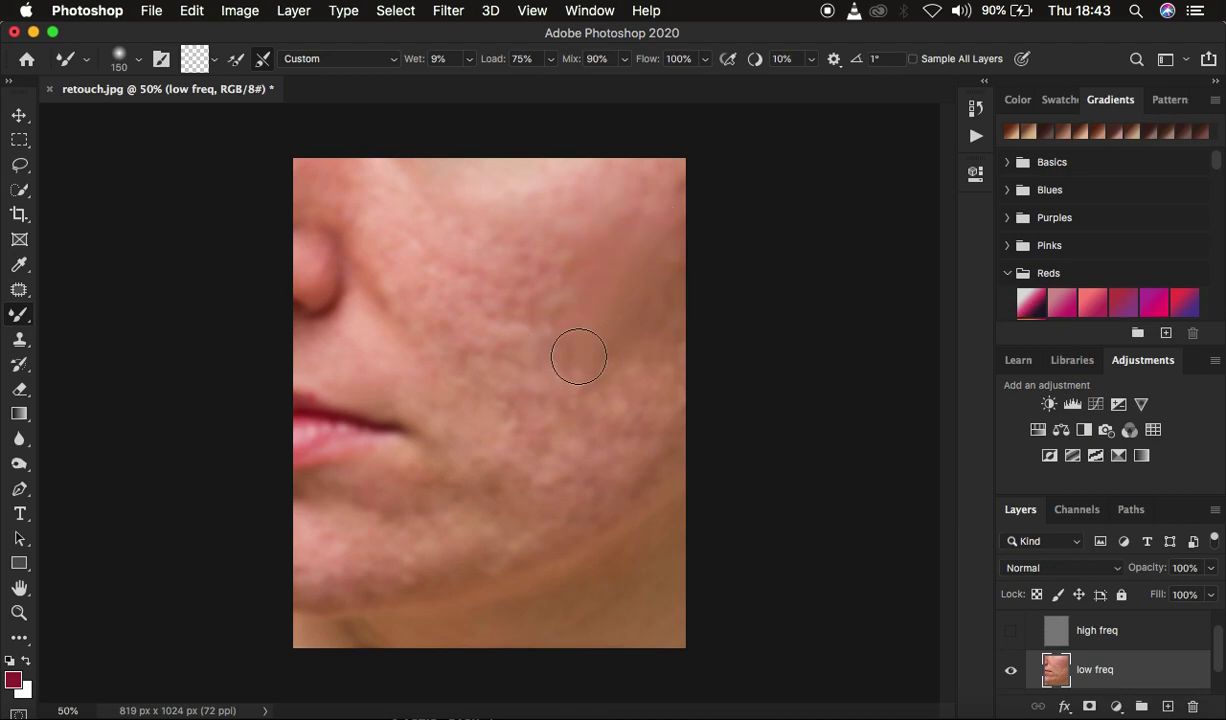
click(548, 393)
drag(548, 393, 602, 323)
mouse_move(561, 364)
mouse_down()
mouse_move(630, 289)
mouse_move(654, 238)
mouse_move(640, 211)
mouse_move(657, 208)
mouse_move(652, 251)
mouse_move(602, 334)
mouse_move(606, 318)
mouse_move(531, 397)
mouse_move(523, 410)
mouse_move(572, 369)
mouse_move(528, 433)
mouse_move(564, 408)
mouse_move(526, 394)
mouse_move(556, 360)
mouse_move(545, 356)
mouse_up()
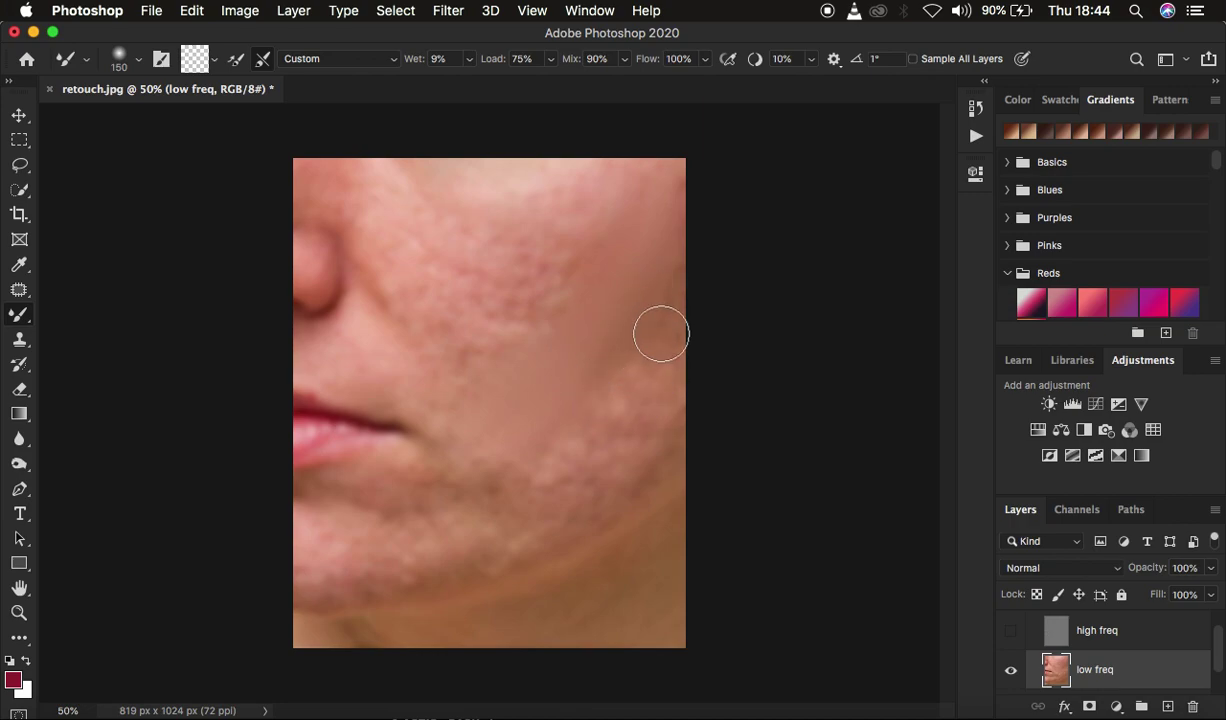
- Blend the outer cheek, lower cheek, jaw and chin on the low freq layer, enlarging the Mixer Brush for broad areas and reducing it along the jaw
key(bracketright)
key(bracketright)
key(bracketright)
key(bracketright)
key(bracketright)
key(Caps_Lock)
key(Caps_Lock)
mouse_move(646, 364)
mouse_down()
mouse_move(627, 383)
mouse_move(657, 282)
mouse_move(662, 331)
mouse_move(600, 428)
mouse_move(641, 400)
mouse_move(578, 458)
mouse_move(652, 321)
mouse_move(630, 400)
mouse_move(590, 445)
mouse_move(600, 455)
mouse_move(541, 487)
mouse_move(660, 361)
mouse_up()
mouse_move(650, 440)
mouse_down()
mouse_move(609, 490)
mouse_move(551, 461)
mouse_move(468, 498)
mouse_move(499, 451)
mouse_move(432, 486)
mouse_move(580, 287)
mouse_up()
mouse_move(617, 233)
mouse_down()
mouse_move(617, 345)
mouse_move(578, 338)
mouse_up()
click(575, 481)
key(bracketleft)
key(bracketleft)
mouse_move(626, 458)
mouse_down()
mouse_move(665, 416)
mouse_move(636, 479)
mouse_move(557, 535)
mouse_move(495, 542)
mouse_move(487, 559)
mouse_move(372, 575)
mouse_move(421, 573)
mouse_move(421, 541)
mouse_move(349, 491)
mouse_move(373, 481)
mouse_move(341, 528)
mouse_move(452, 479)
mouse_move(512, 435)
mouse_move(503, 490)
mouse_move(486, 454)
mouse_move(433, 520)
mouse_up()
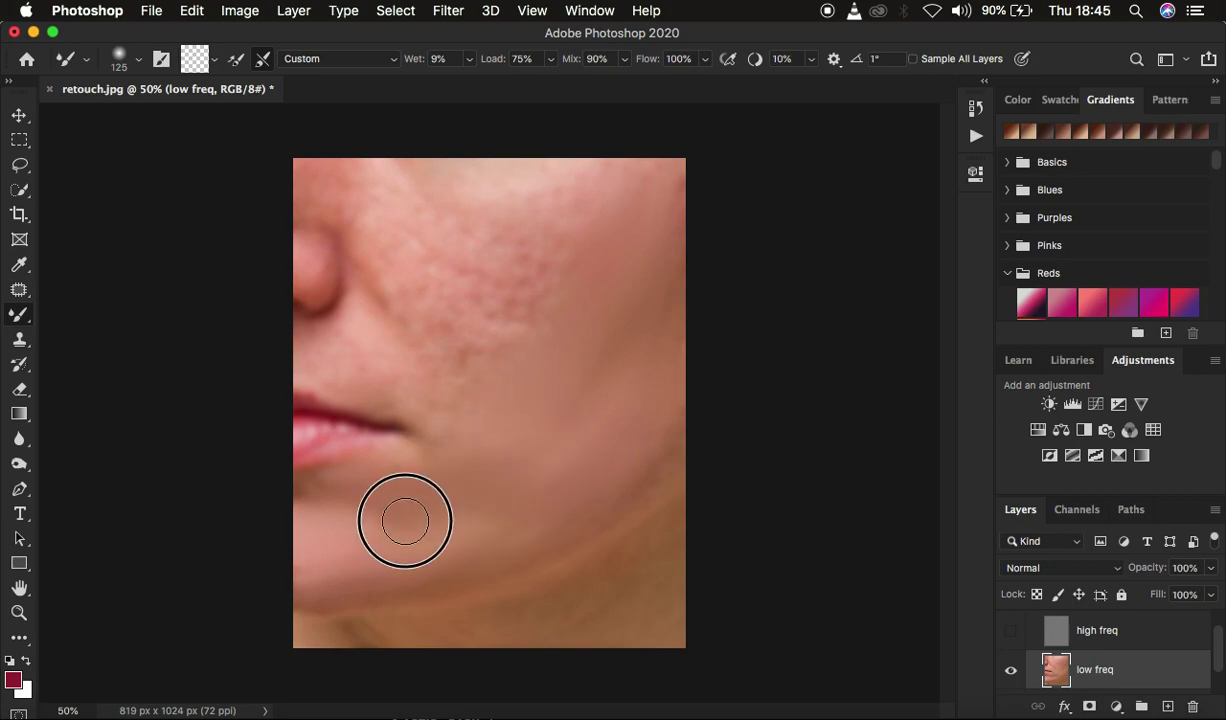
- Blend the blotchy central cheek and the outer upper cheek on the low freq layer with a larger Mixer Brush
key(bracketright)
key(bracketright)
key(bracketright)
mouse_move(511, 313)
mouse_down()
mouse_move(588, 203)
mouse_move(531, 276)
mouse_move(654, 189)
mouse_move(460, 333)
mouse_move(429, 406)
mouse_move(558, 311)
mouse_move(512, 372)
mouse_move(545, 248)
mouse_up()
key(bracketleft)
key(bracketleft)
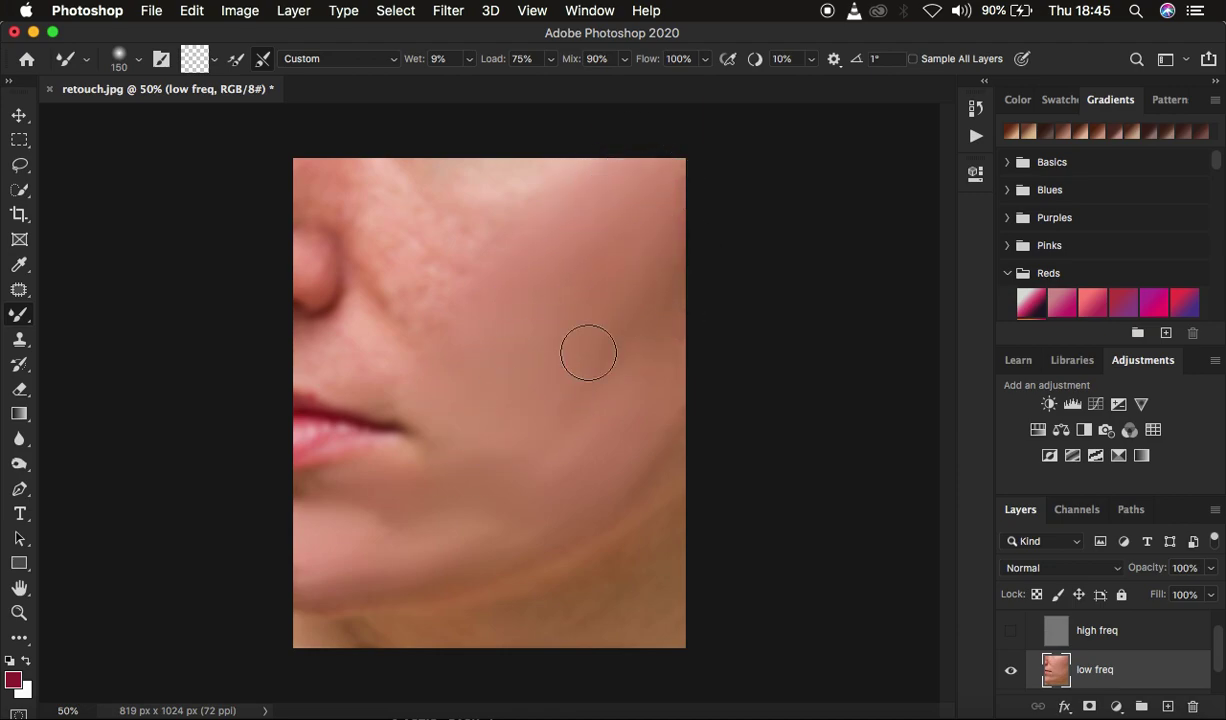
key(super+equal)
key(super+equal)
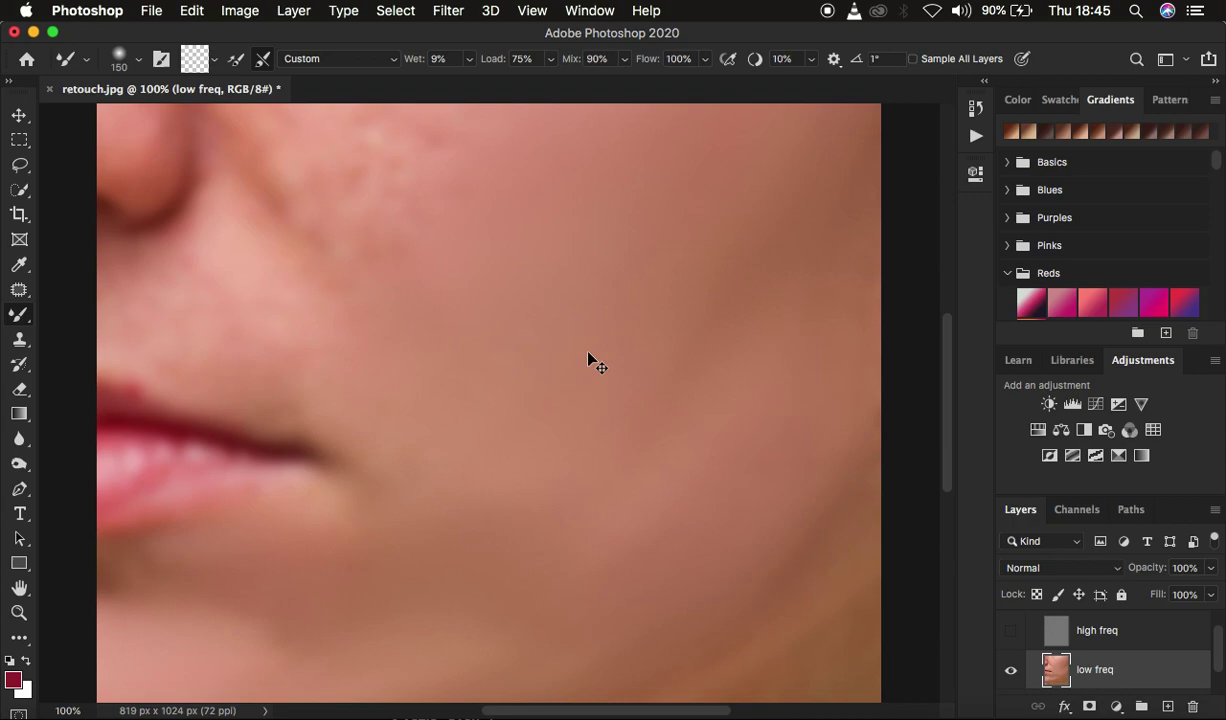
key(super+minus)
key(super+minus)
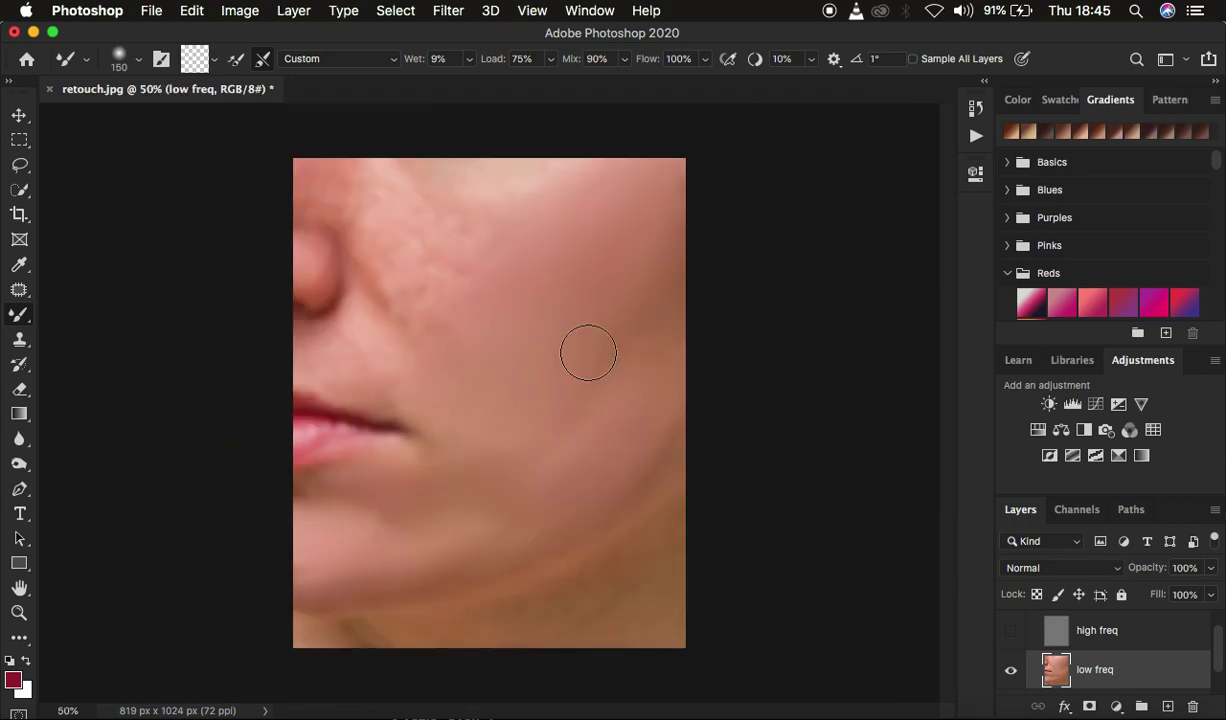
mouse_move(632, 293)
mouse_down()
mouse_move(632, 320)
mouse_move(652, 226)
mouse_up()
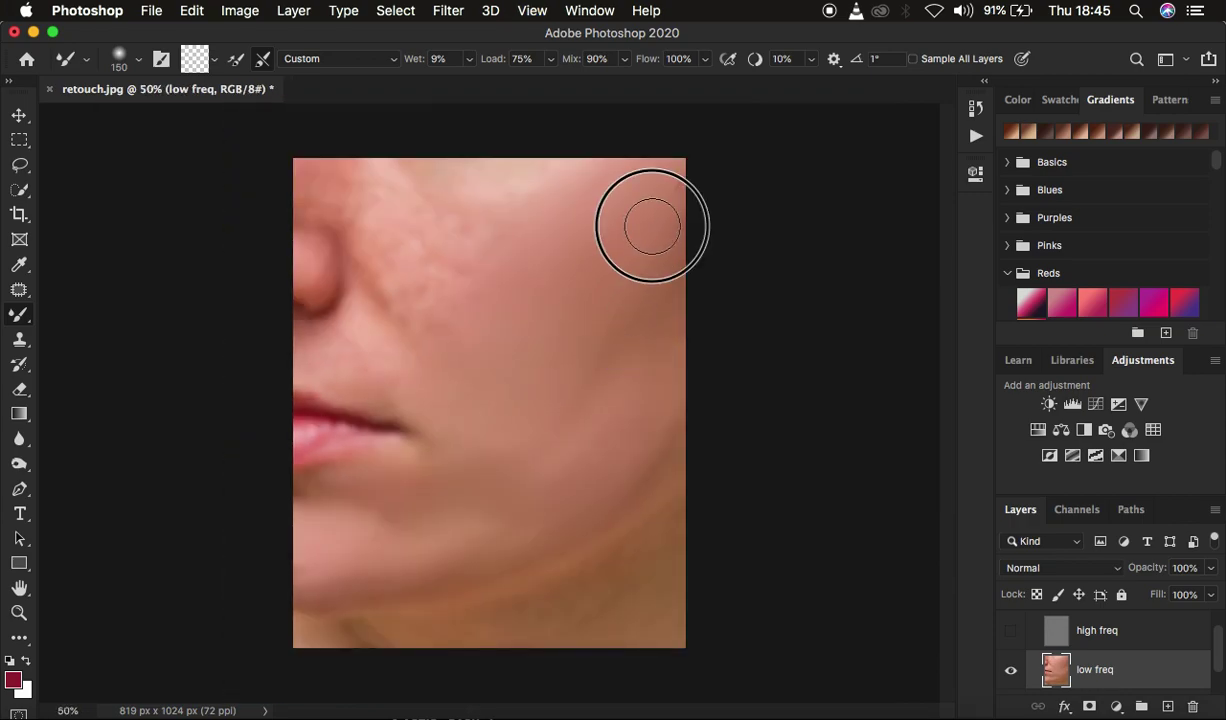
- Smooth the tones beside the nose, along the smile line and over the inner cheek on the low freq layer, adapting the brush size
mouse_move(440, 300)
mouse_down()
mouse_move(432, 306)
mouse_move(457, 260)
mouse_move(402, 246)
mouse_move(378, 213)
mouse_move(423, 246)
mouse_move(479, 238)
mouse_move(470, 250)
mouse_up()
mouse_move(402, 269)
mouse_down()
mouse_move(436, 293)
mouse_move(404, 279)
mouse_move(453, 266)
mouse_move(424, 315)
mouse_move(465, 252)
mouse_move(424, 175)
mouse_move(447, 189)
mouse_move(421, 358)
mouse_move(342, 323)
mouse_up()
key(bracketleft)
key(bracketleft)
mouse_move(356, 260)
mouse_down()
mouse_move(407, 324)
mouse_move(409, 412)
mouse_move(440, 432)
mouse_move(348, 478)
mouse_move(310, 588)
mouse_move(583, 457)
mouse_move(520, 440)
mouse_up()
key(bracketright)
key(bracketright)
key(bracketright)
key(bracketright)
mouse_move(491, 367)
mouse_down()
mouse_move(606, 299)
mouse_move(643, 362)
mouse_move(568, 430)
mouse_move(539, 496)
mouse_move(473, 495)
mouse_up()
key(bracketleft)
mouse_move(373, 280)
mouse_down()
mouse_move(384, 289)
mouse_move(317, 159)
mouse_move(323, 246)
mouse_move(358, 304)
mouse_move(400, 312)
mouse_up()
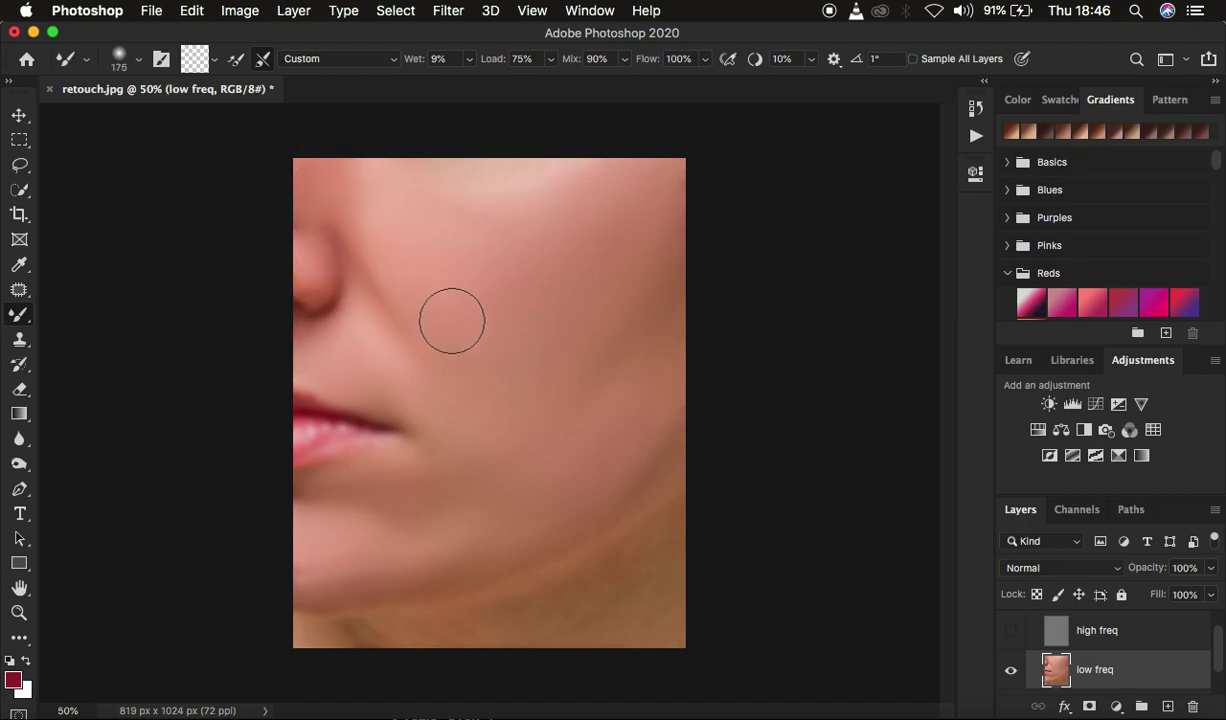
- Check the smoothed skin with the high freq texture shown, hide that layer again and reduce the Mixer Brush to 125 px
click(1010, 631)
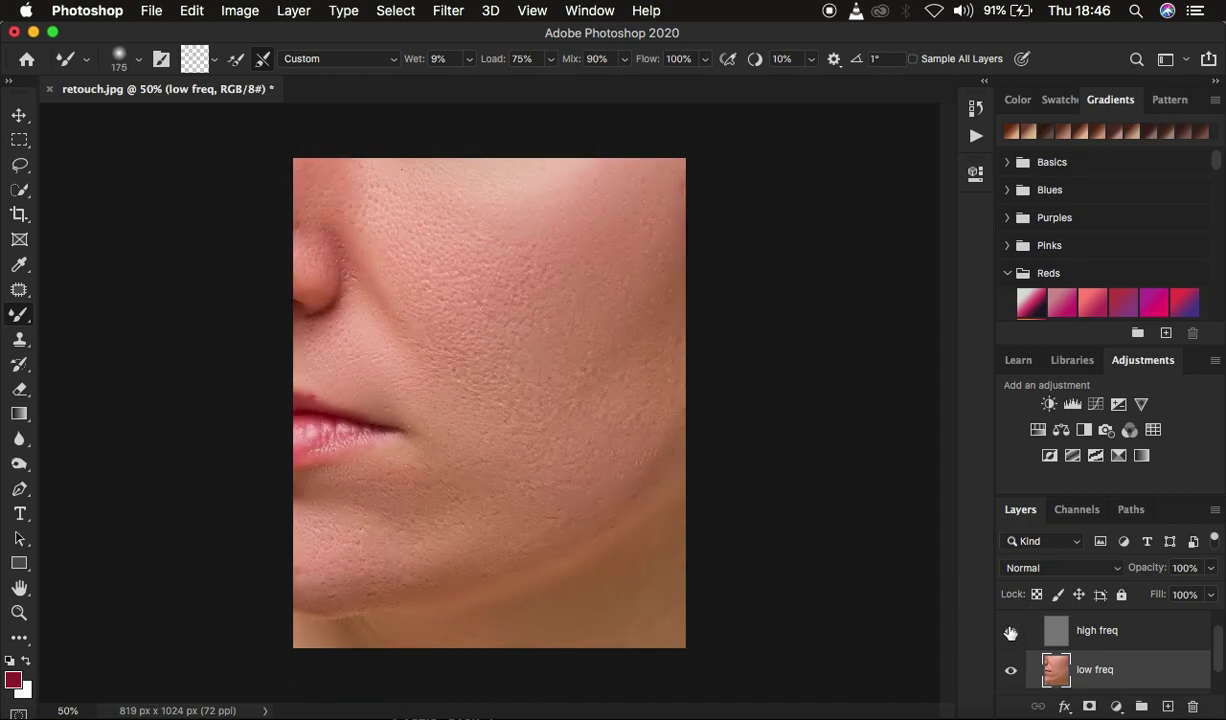
scroll(1127, 652, up, 1)
click(1010, 653)
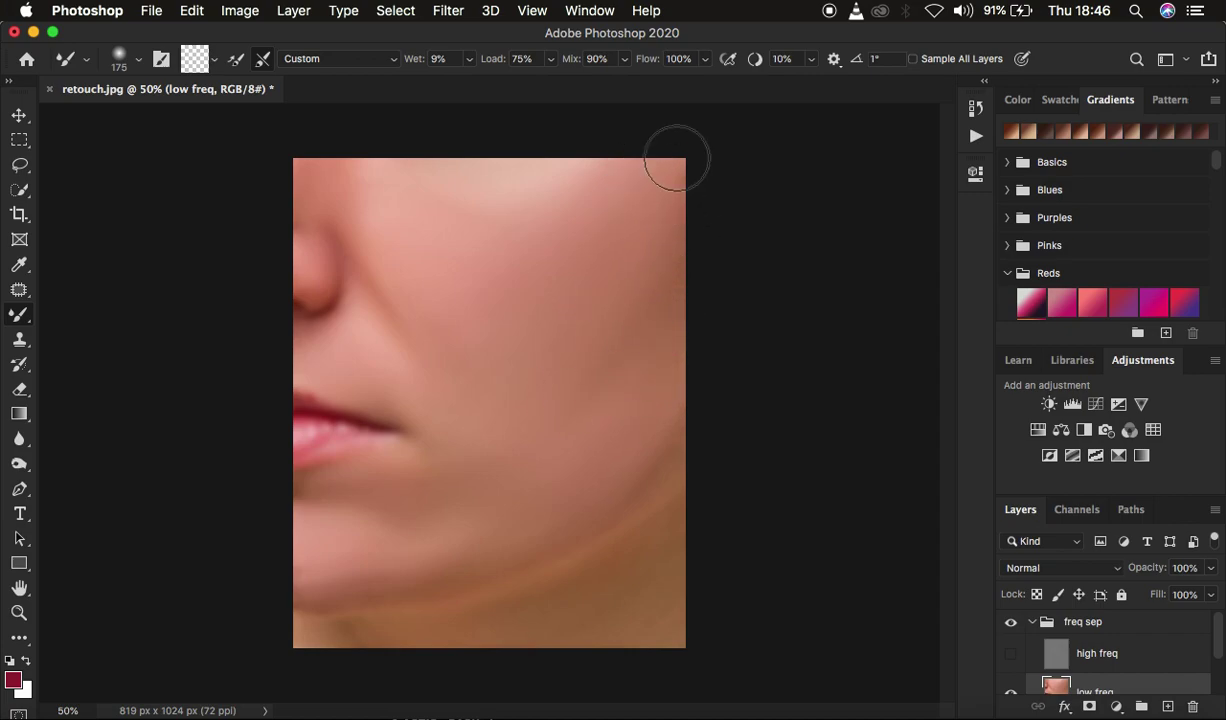
key(bracketleft)
key(bracketleft)
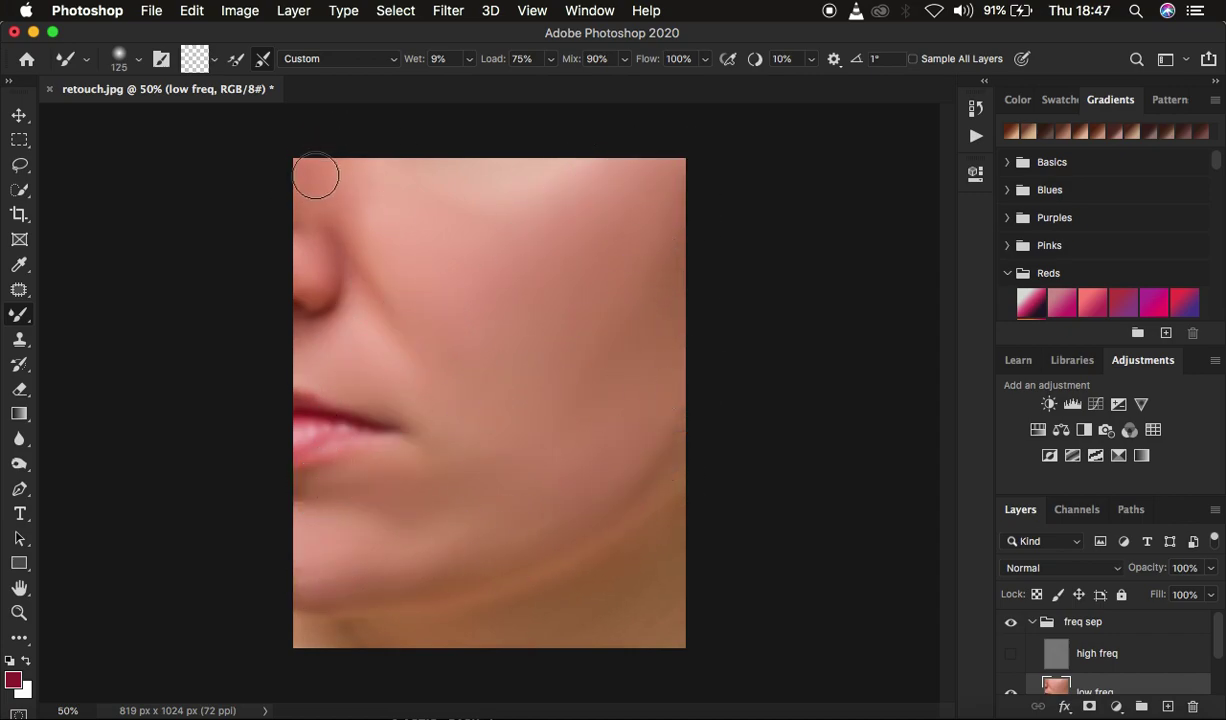
- Show the high freq layer again and compare the retouched skin with the original by toggling the freq sep group
click(1010, 653)
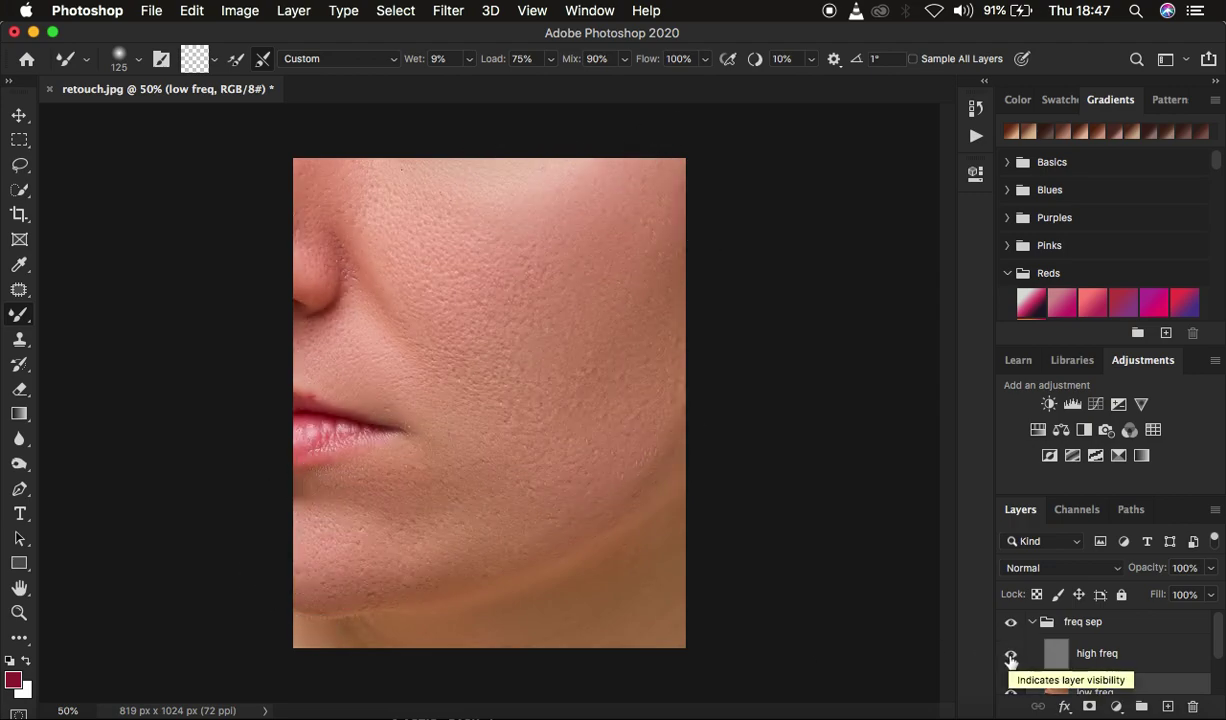
click(1009, 624)
click(1009, 624)
click(1009, 624)
click(1009, 624)
click(1009, 624)
click(1009, 624)
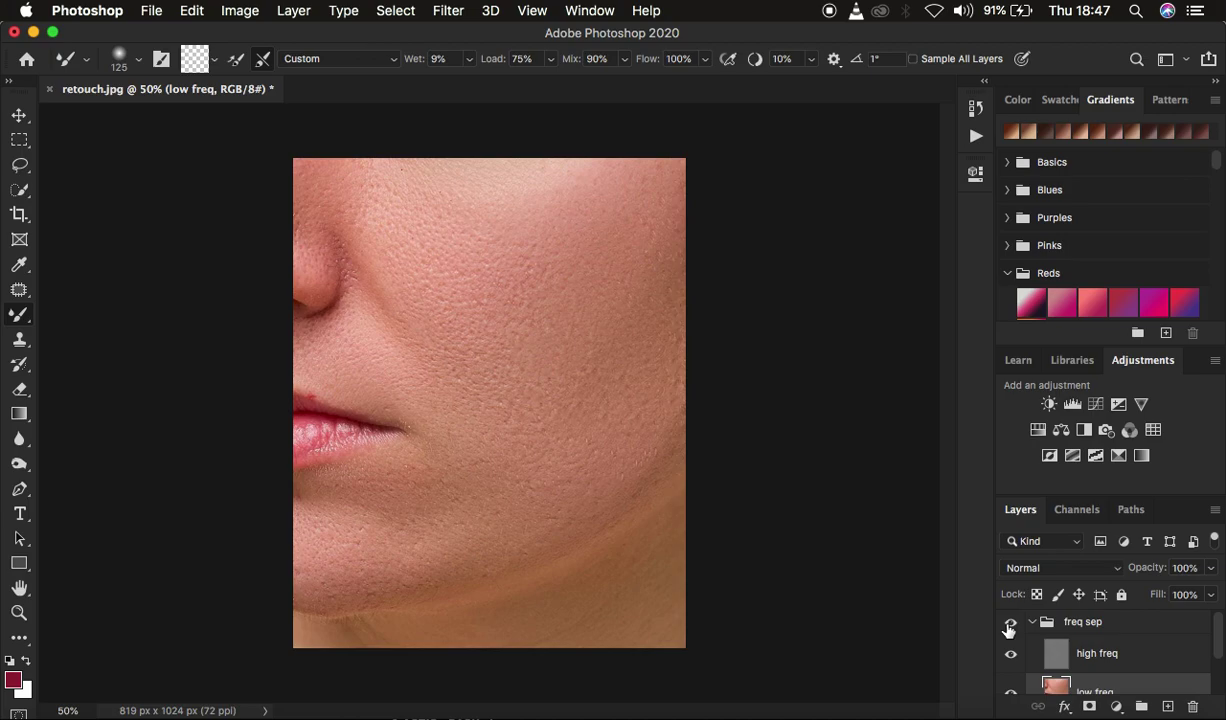
click(1009, 624)
click(1009, 624)
- Lasso the outer cheek on the low freq layer with a 22 px feather and apply a Gaussian Blur of 19 pixels
click(20, 166)
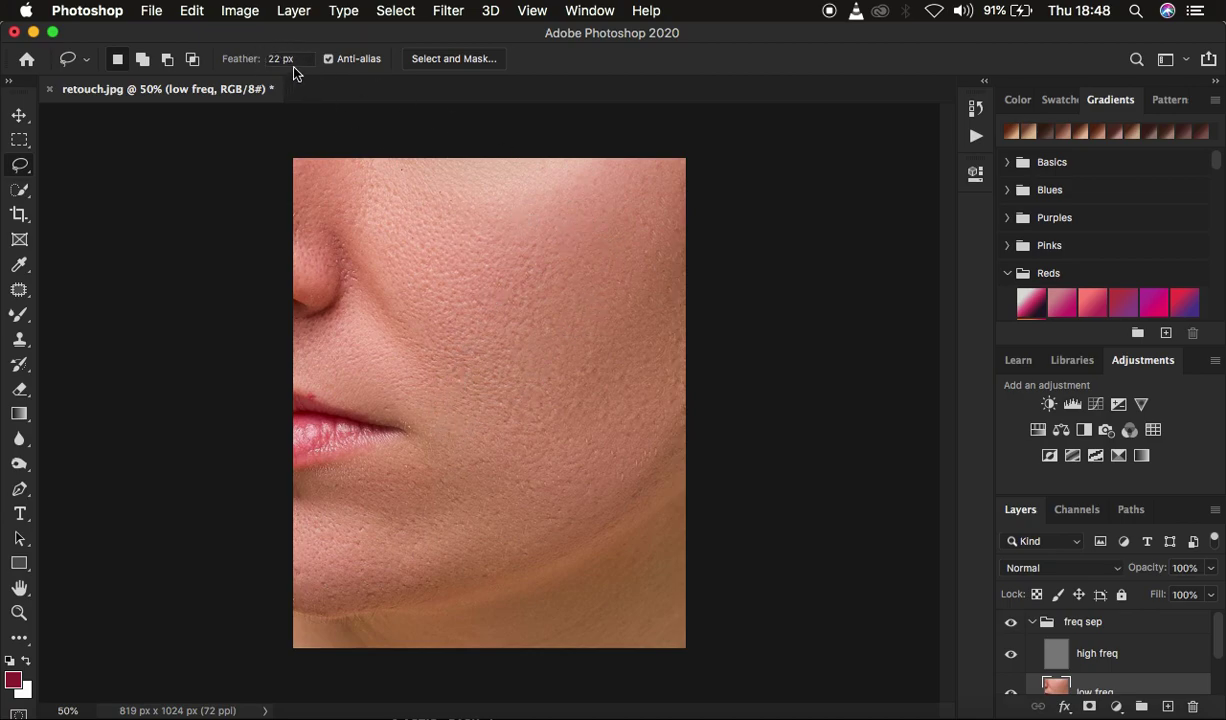
click(329, 59)
mouse_move(644, 172)
mouse_down()
mouse_move(549, 285)
mouse_move(442, 376)
mouse_move(414, 491)
mouse_move(417, 553)
mouse_move(481, 564)
mouse_move(564, 542)
mouse_move(672, 447)
mouse_move(699, 362)
mouse_move(682, 160)
mouse_up()
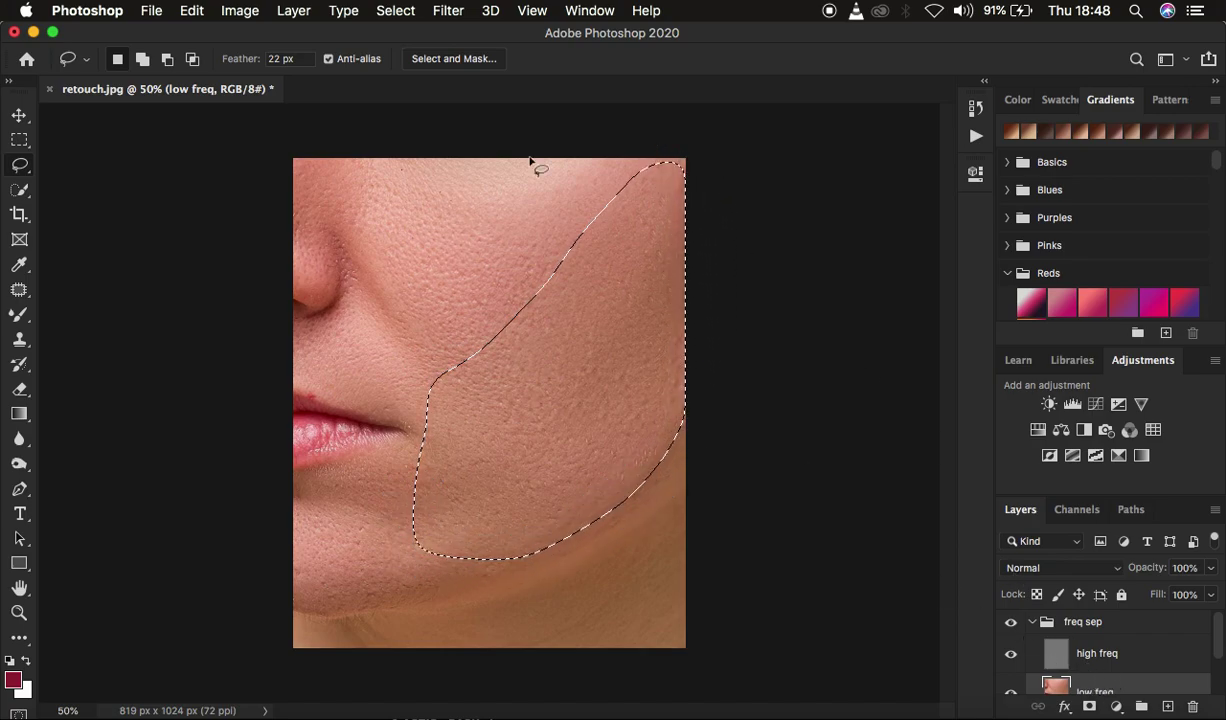
click(448, 10)
mouse_move(530, 240)
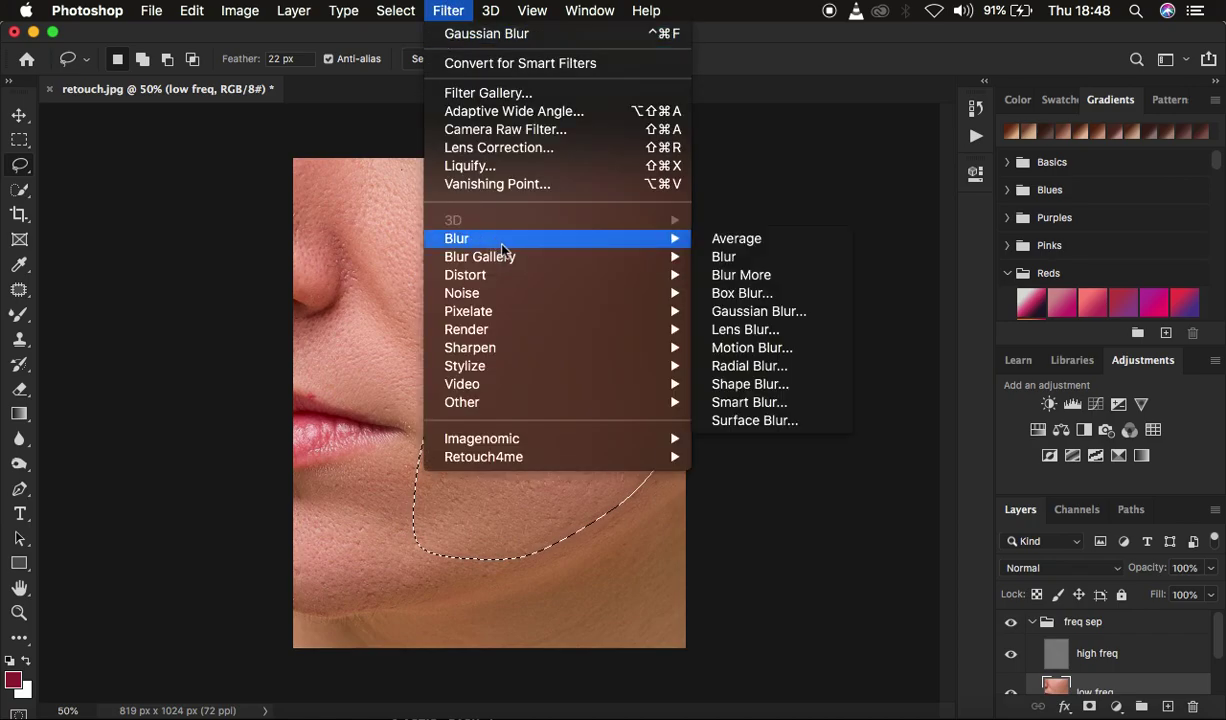
click(745, 311)
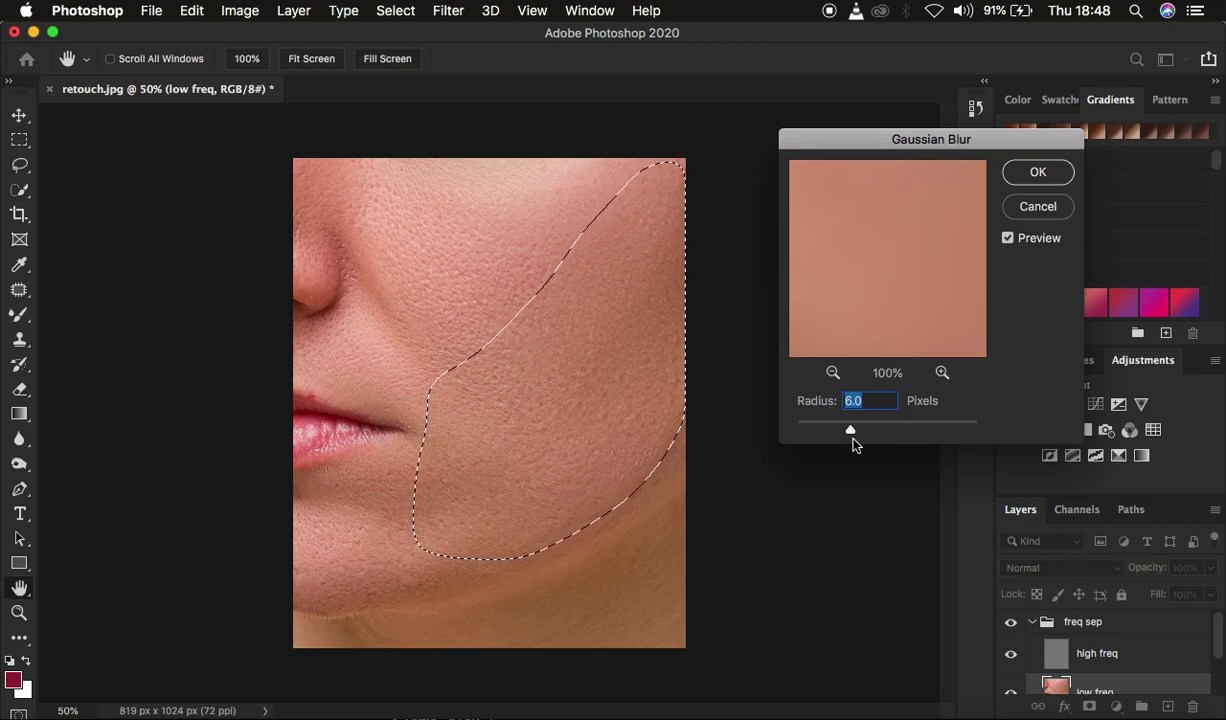
drag(850, 430, 876, 432)
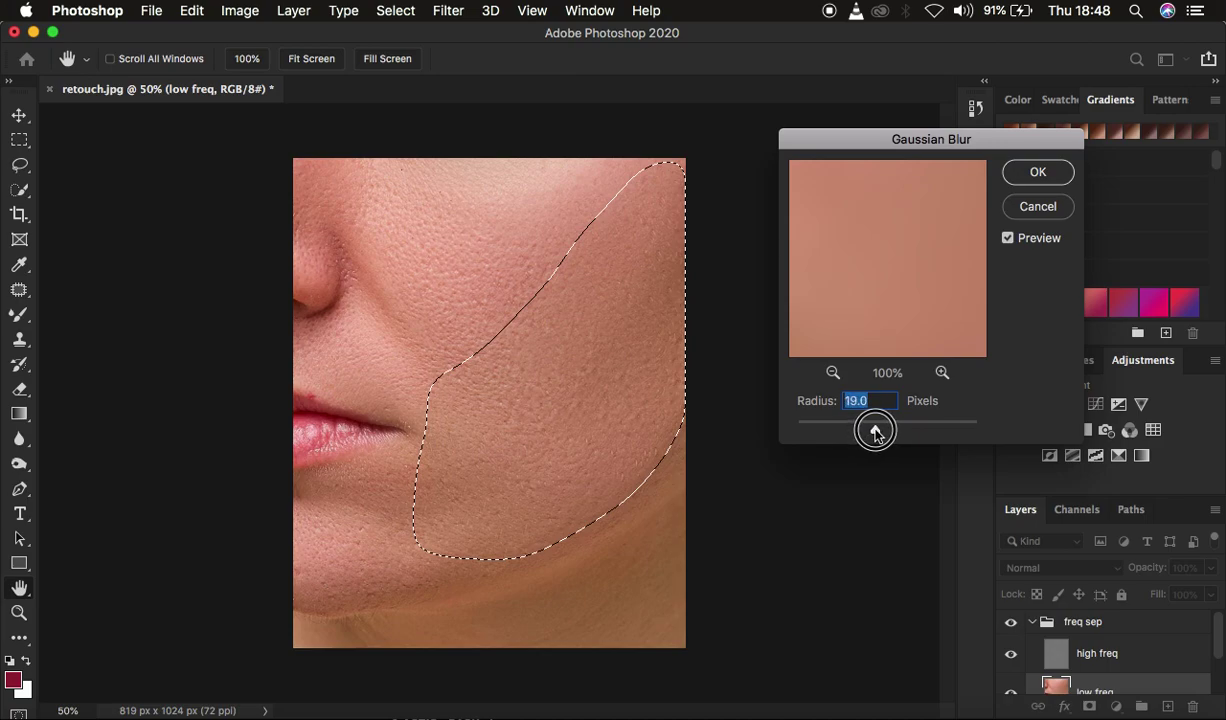
click(1035, 174)
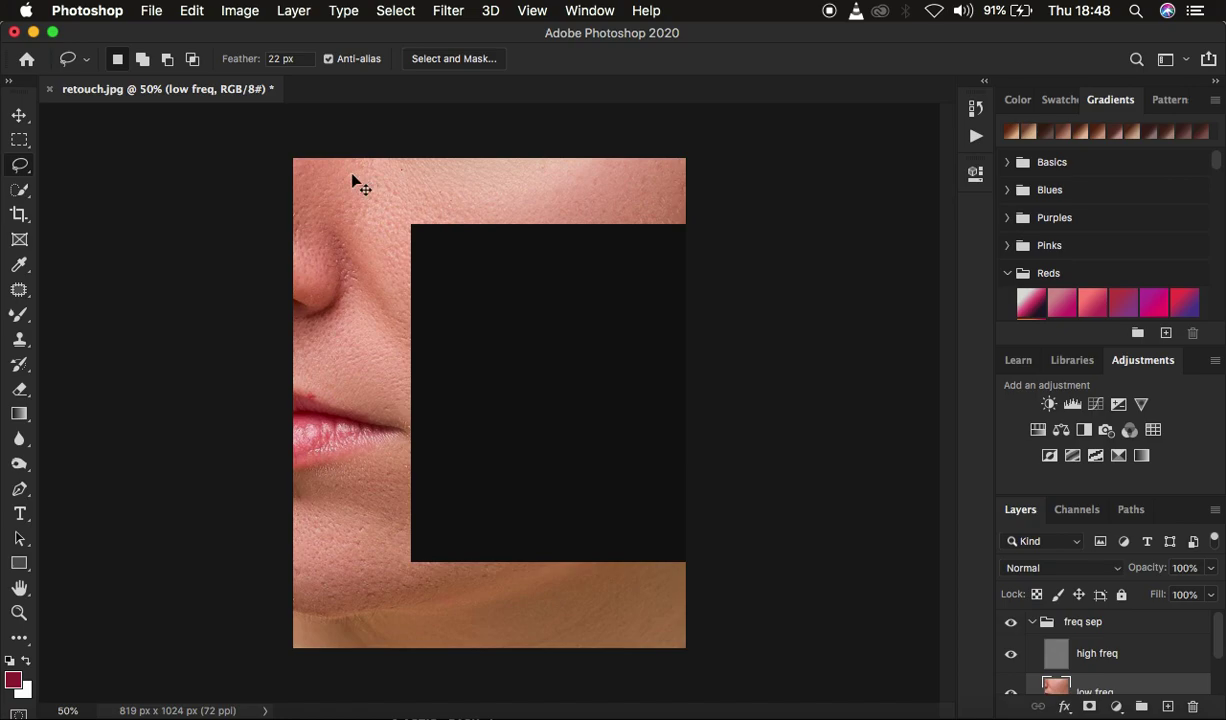
- Lasso the upper cheek beside the nose, reapply the Gaussian Blur and accept its Fade at 100% opacity in Normal mode
key(super+minus)
key(super+minus)
key(super+plus)
key(super+plus)
mouse_move(335, 162)
mouse_down()
mouse_move(337, 178)
mouse_move(619, 246)
mouse_move(597, 129)
mouse_move(345, 155)
mouse_up()
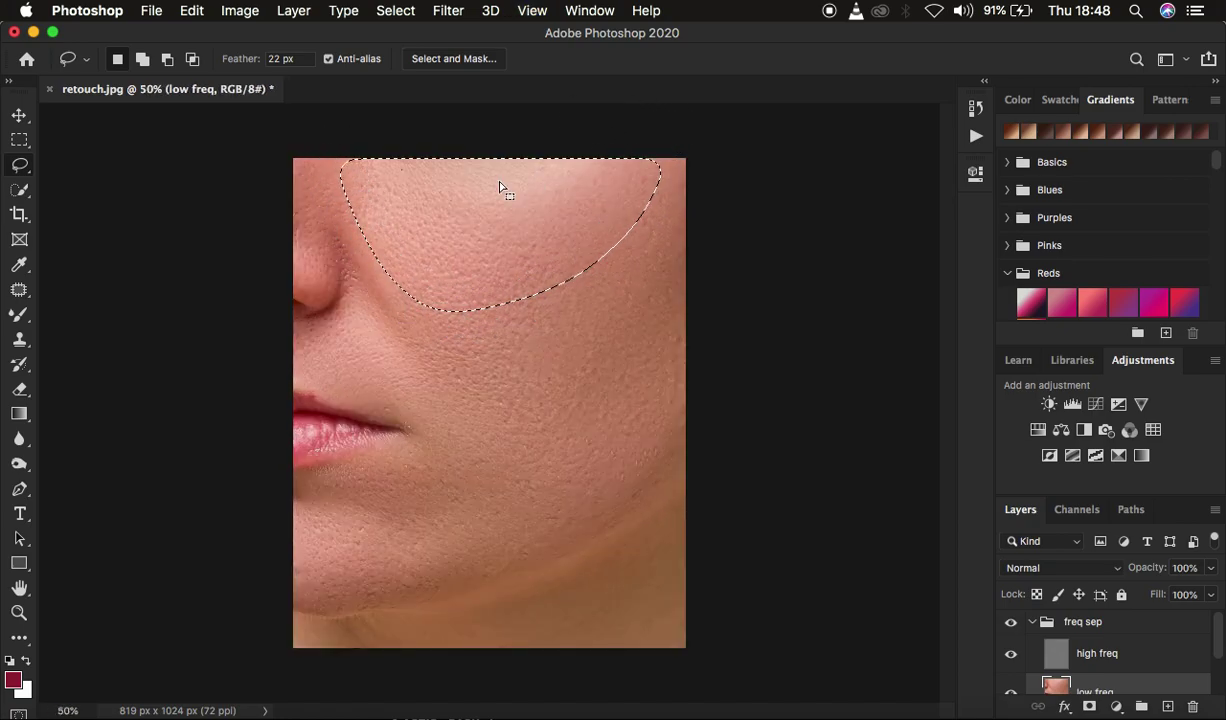
right_click(499, 186)
click(583, 464)
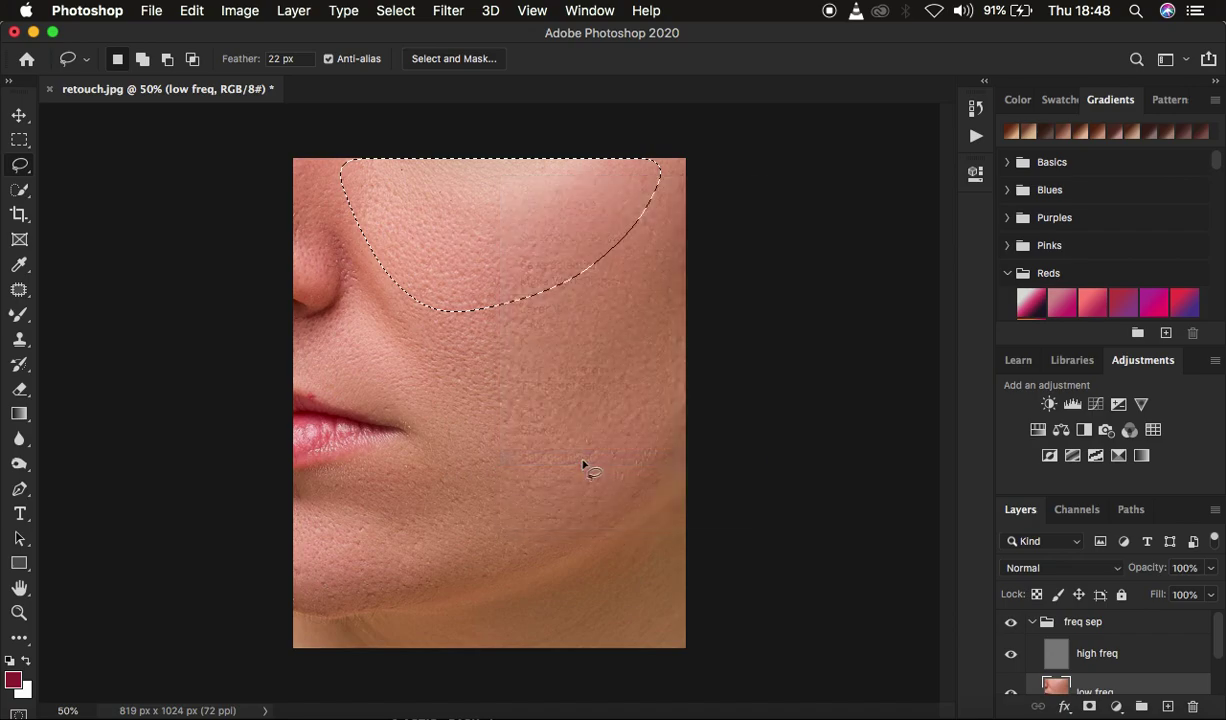
right_click(493, 247)
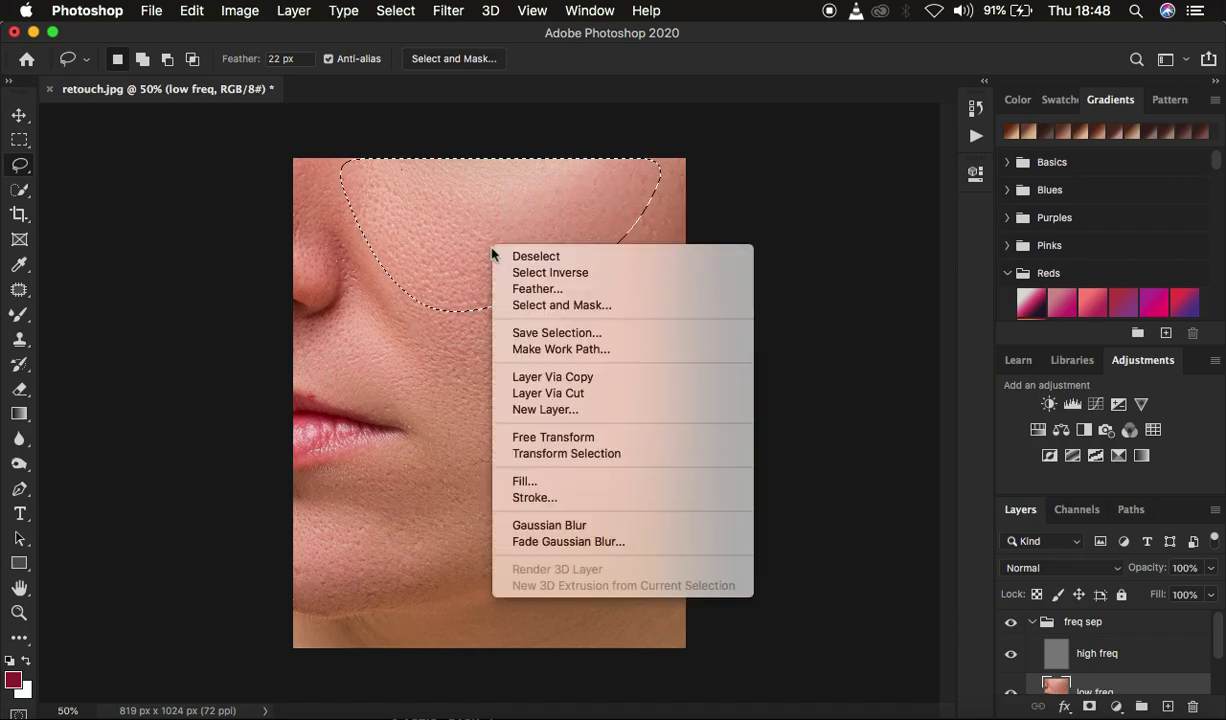
click(586, 541)
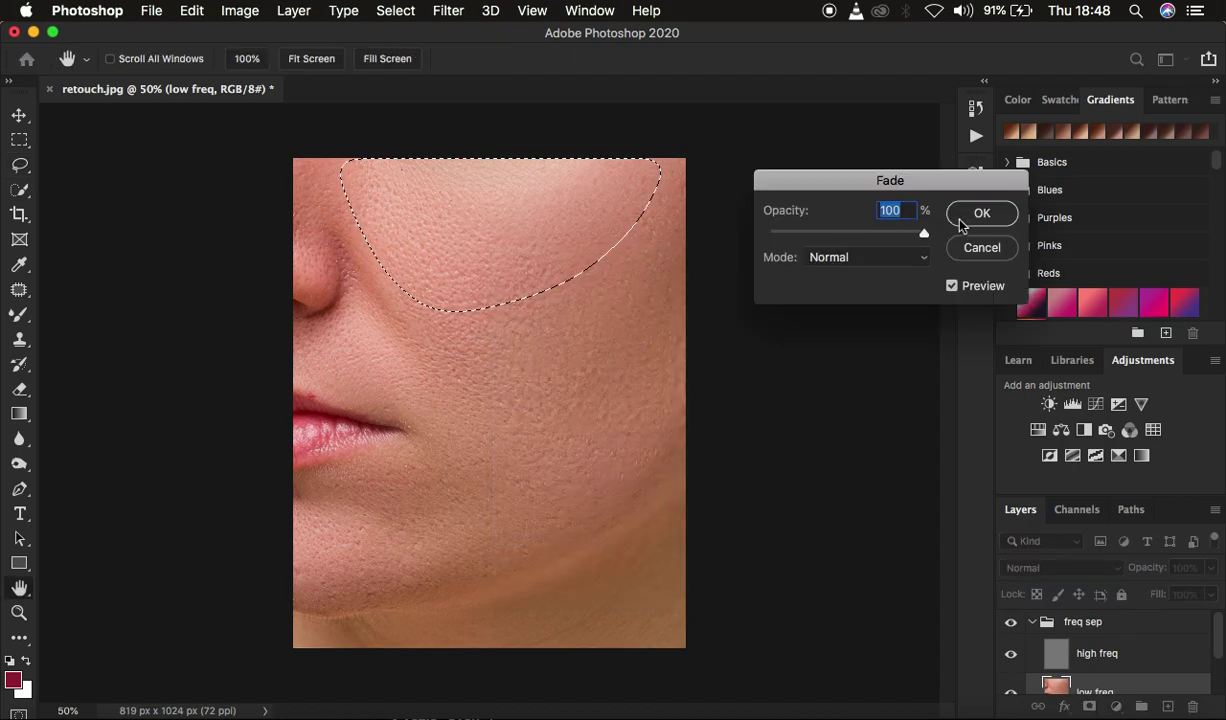
click(982, 213)
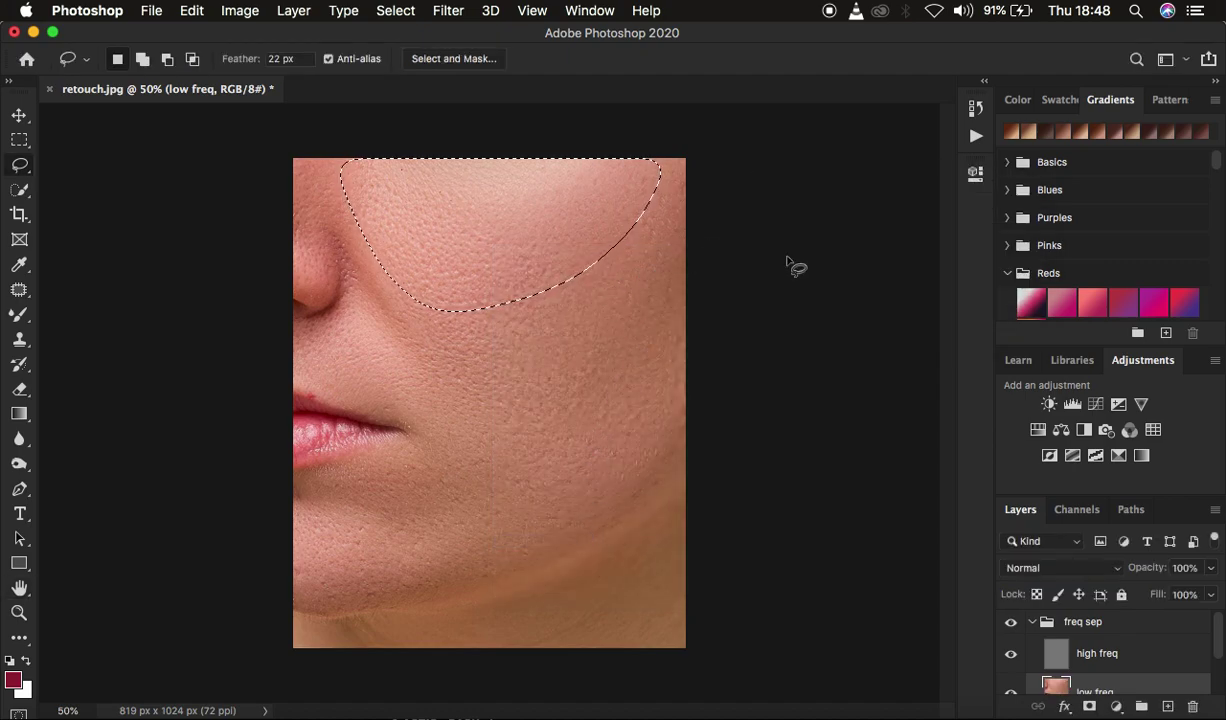
- Lasso the skin around the mouth corner and chin, reapply the Gaussian Blur on the low freq layer and clear the selection
mouse_move(390, 333)
mouse_down()
mouse_move(384, 367)
mouse_move(417, 424)
mouse_move(372, 474)
mouse_move(321, 490)
mouse_up()
click(755, 276)
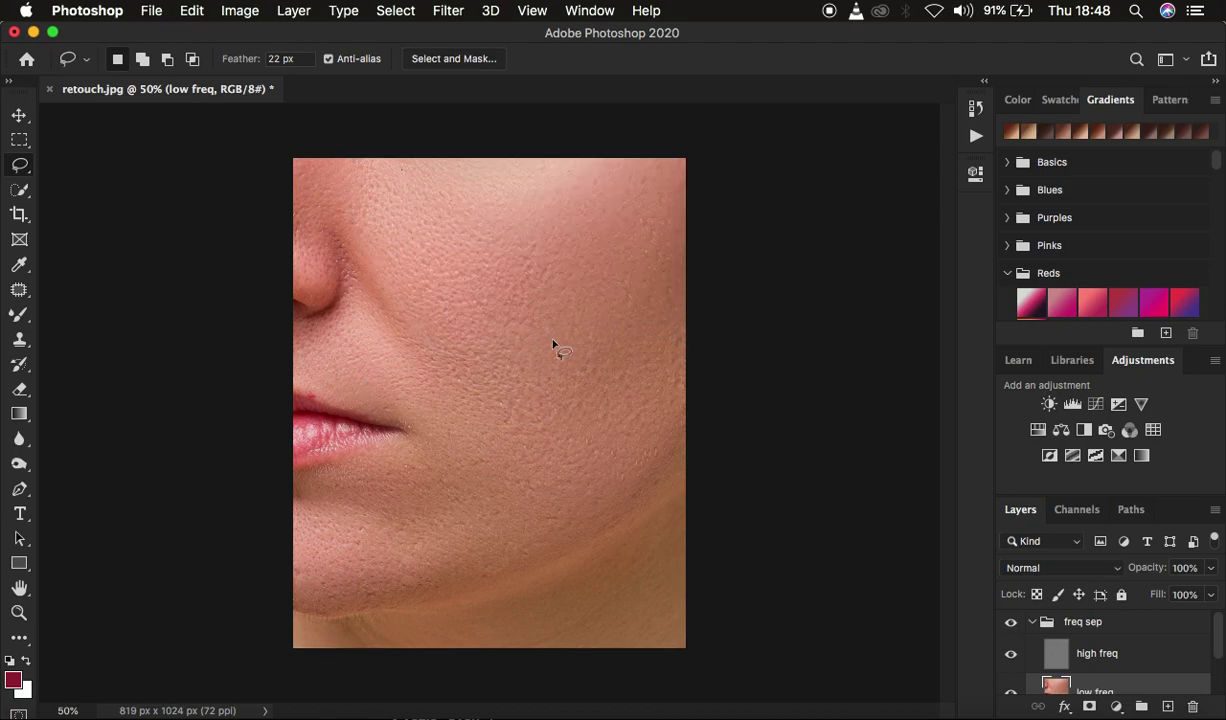
mouse_move(421, 334)
mouse_down()
mouse_move(364, 471)
mouse_move(298, 534)
mouse_move(385, 597)
mouse_move(539, 408)
mouse_move(490, 454)
mouse_up()
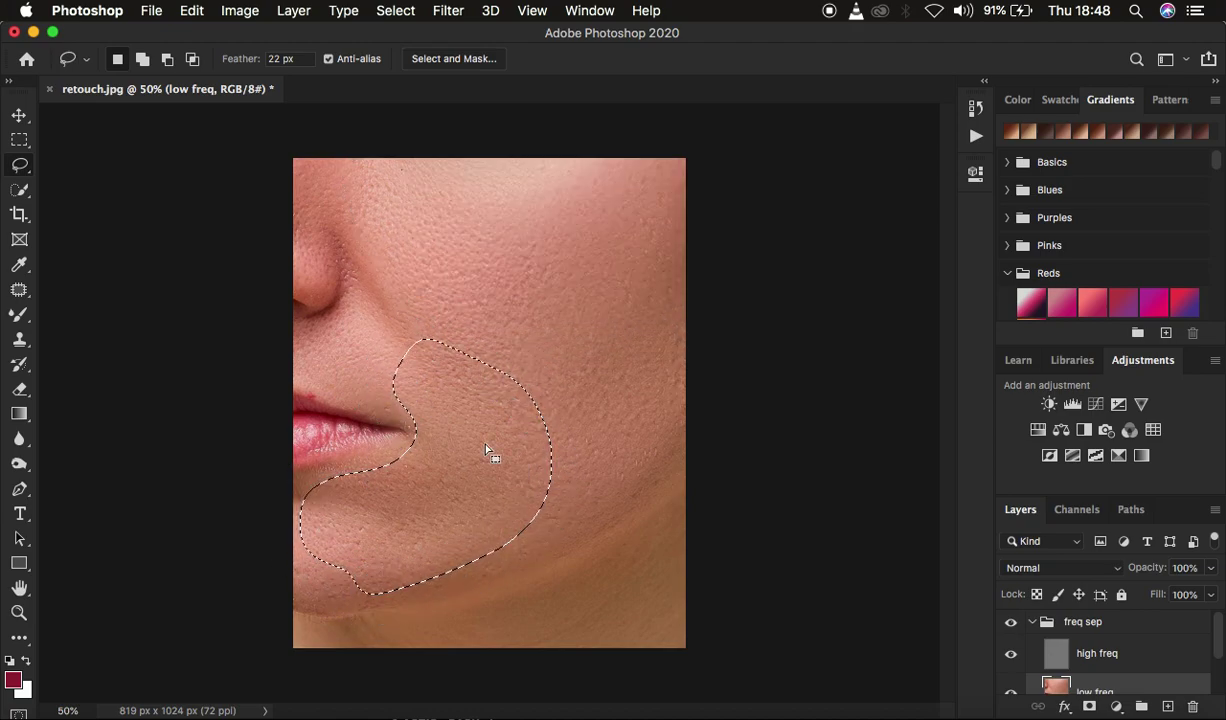
right_click(490, 454)
click(600, 645)
click(654, 458)
- Reapply the Gaussian Blur to lassoed areas at the side of the nose and along the jaw edge on the low freq layer
mouse_move(323, 181)
mouse_down()
mouse_move(292, 200)
mouse_move(326, 270)
mouse_move(337, 225)
mouse_move(411, 187)
mouse_move(358, 185)
mouse_up()
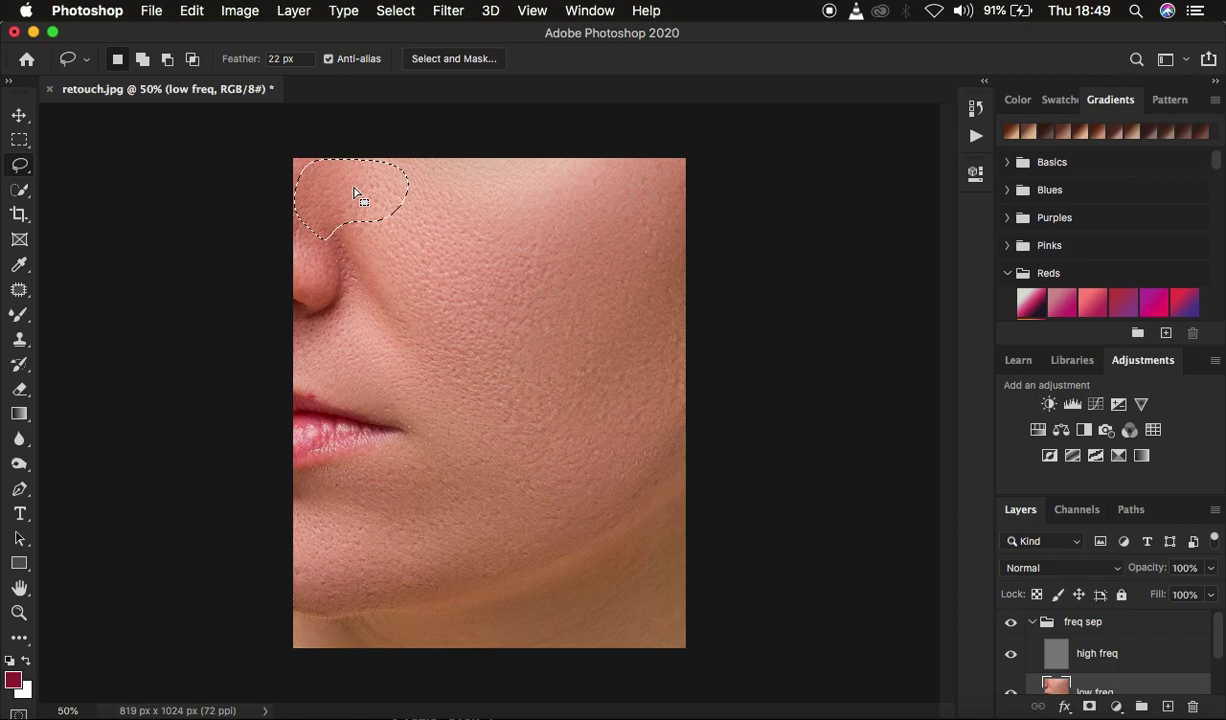
right_click(354, 184)
click(462, 465)
key(ctrl+d)
mouse_move(651, 422)
mouse_down()
mouse_move(627, 471)
mouse_move(571, 523)
mouse_move(583, 539)
mouse_move(650, 497)
mouse_move(670, 455)
mouse_up()
right_click(653, 466)
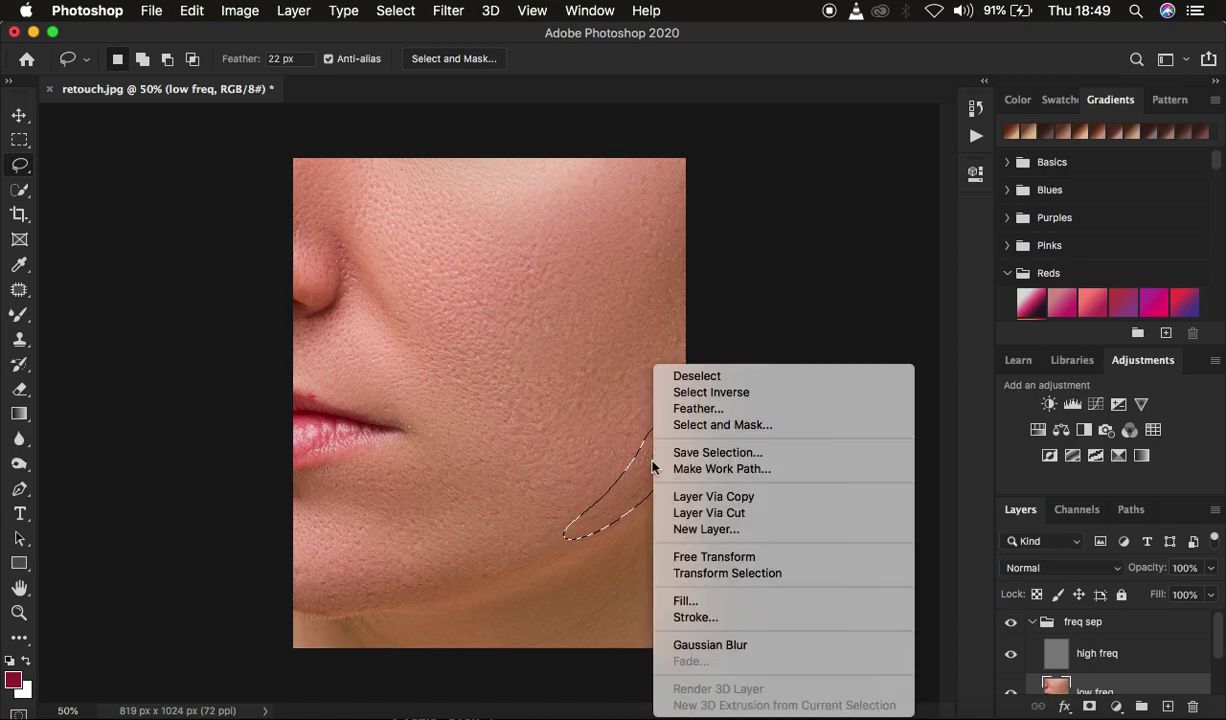
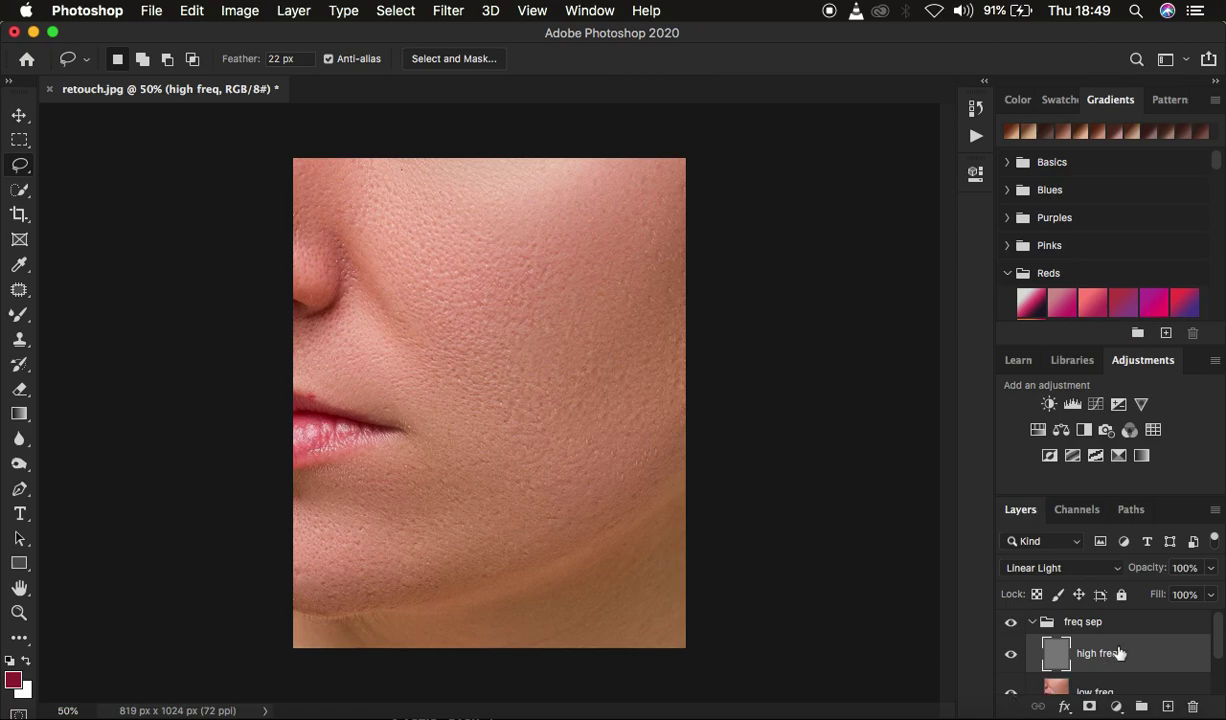
- Set up the Clone Stamp for the high freq layer with a Soft Round brush at 0% hardness, sampling the Current Layer
click(20, 341)
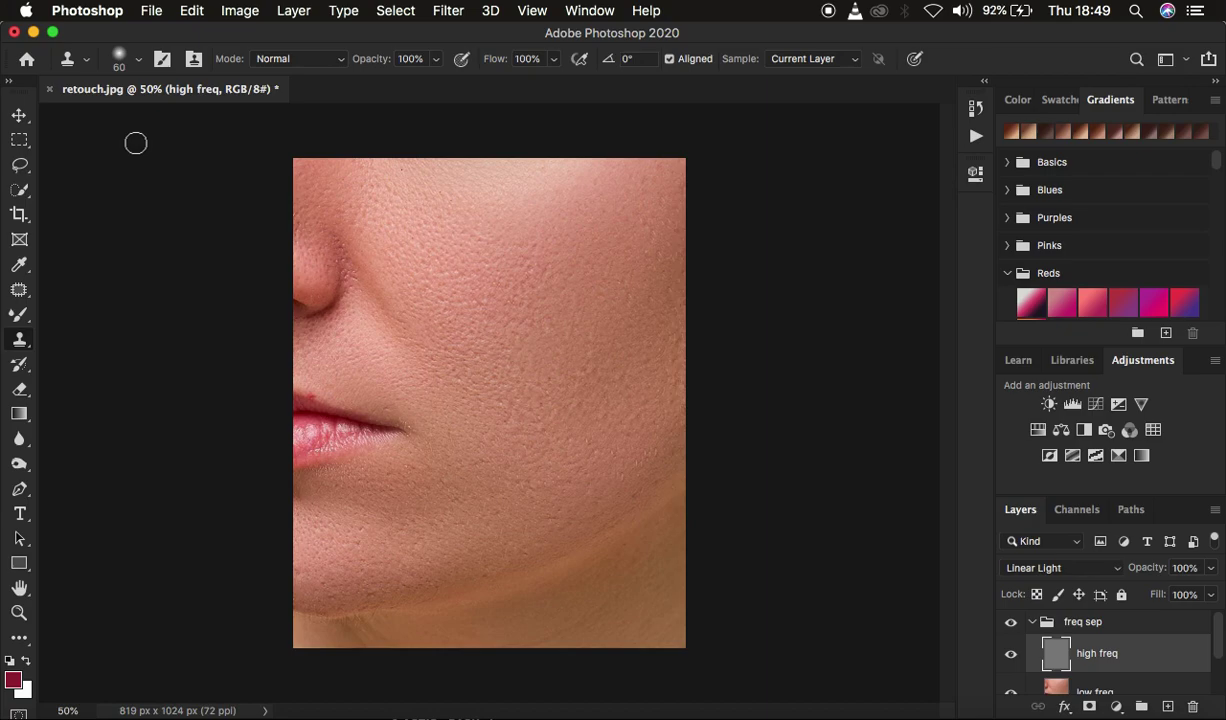
click(136, 60)
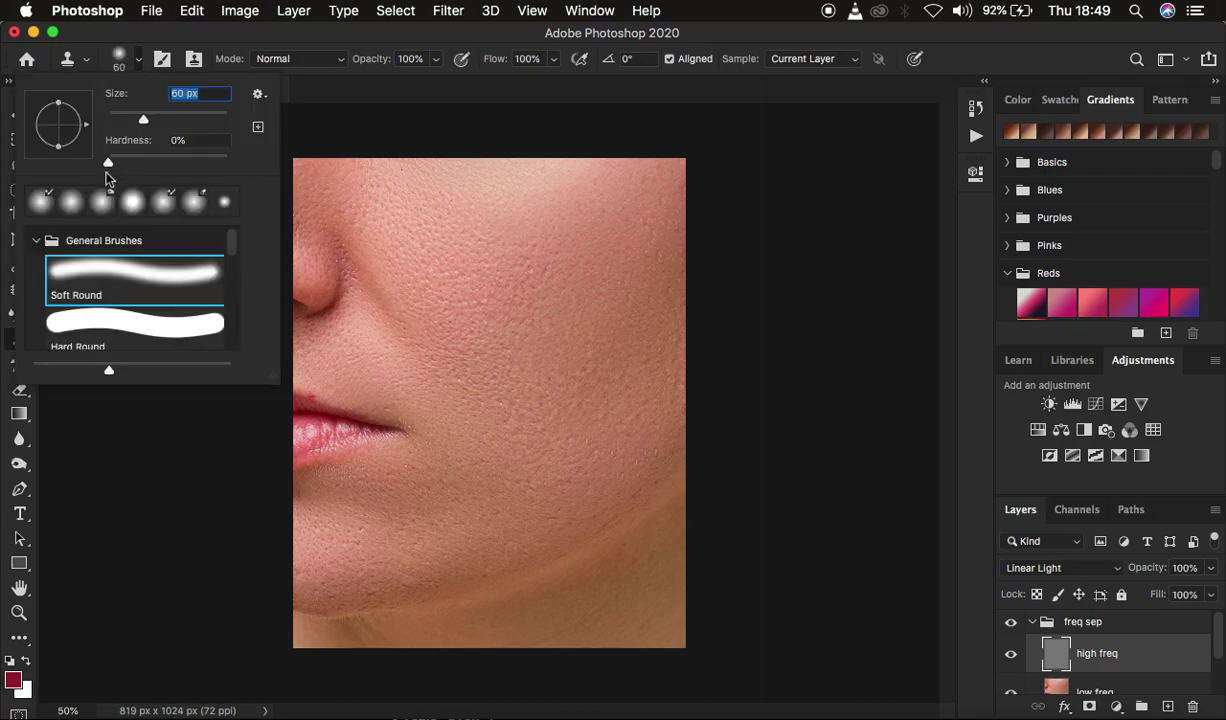
click(265, 44)
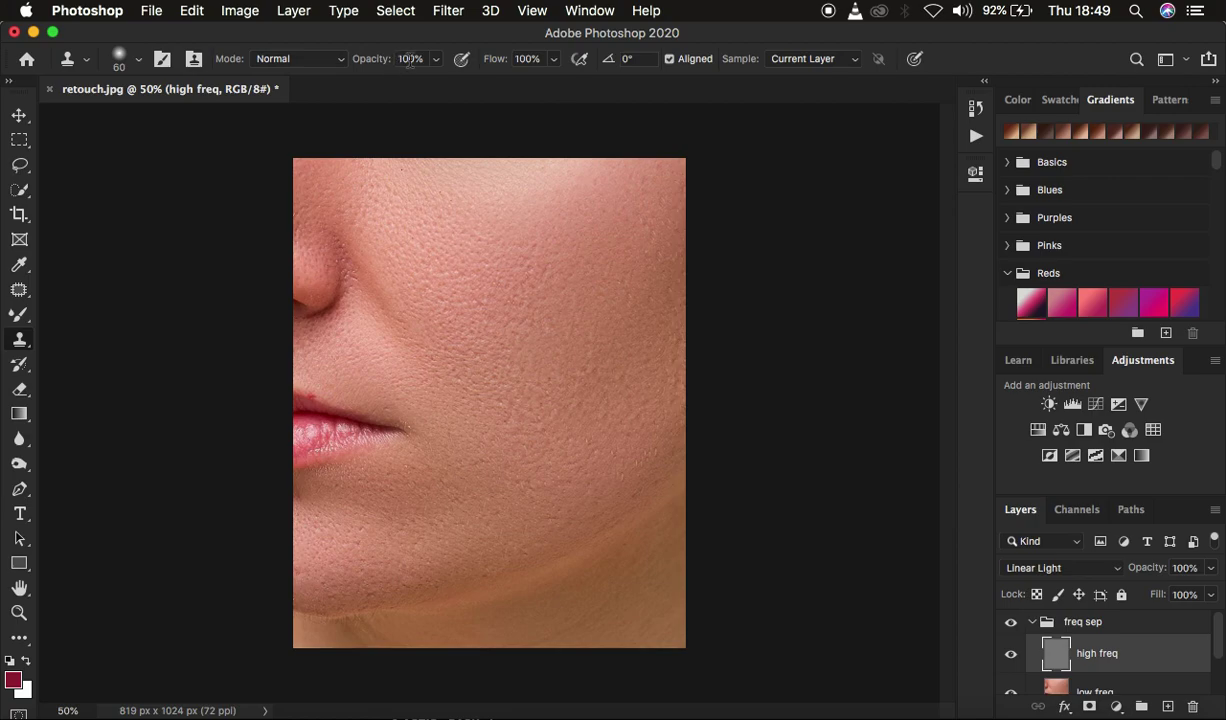
click(802, 57)
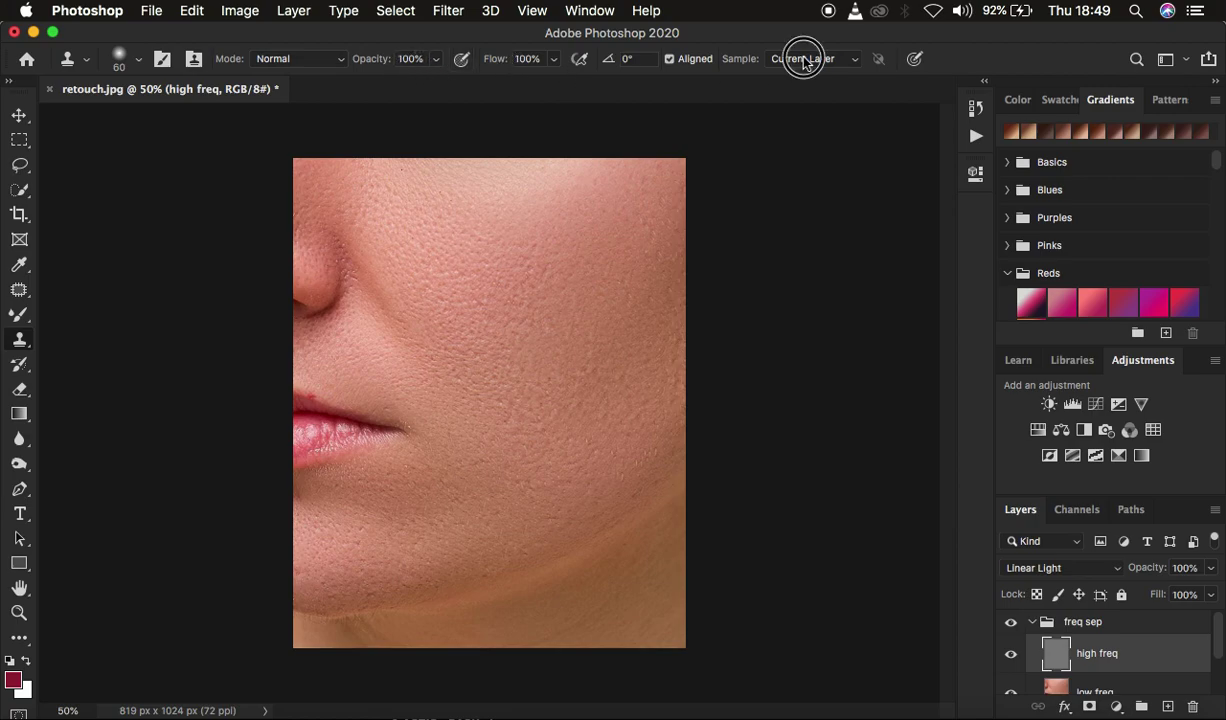
click(803, 58)
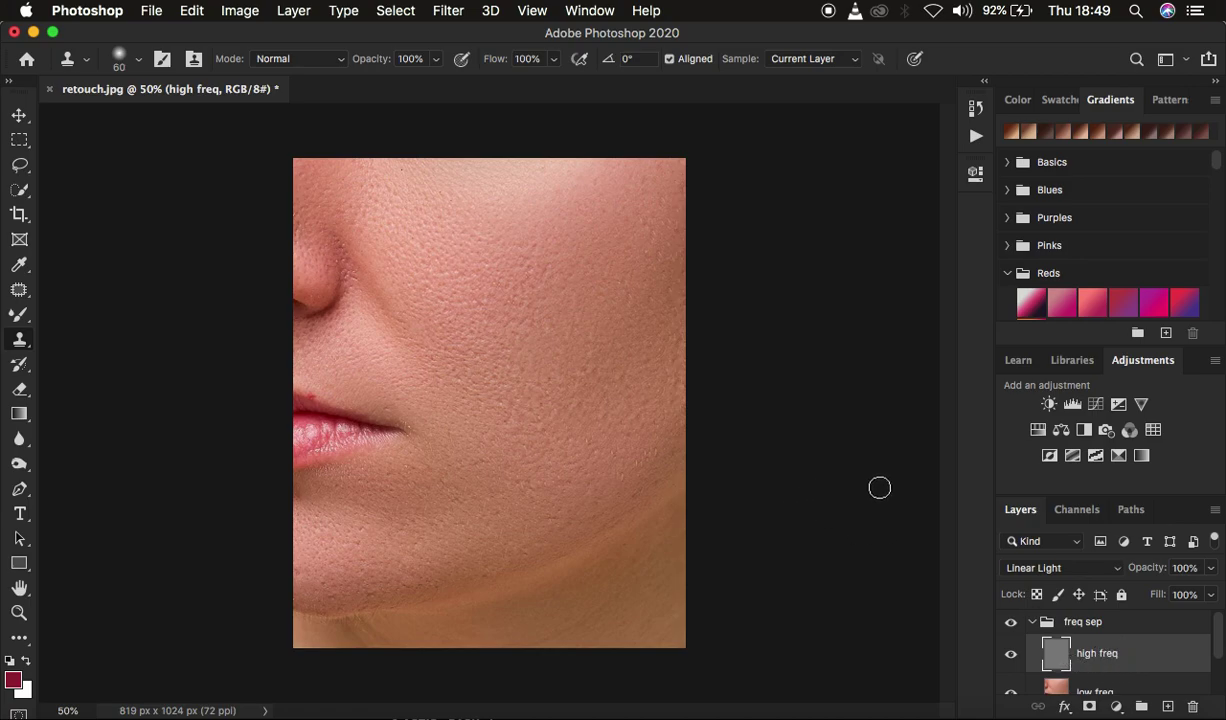
- Clone clean skin texture over rough spots on the outer cheek and jaw of the high freq layer with a 40 px brush
key(bracketleft)
key(bracketleft)
key(bracketleft)
key(bracketleft)
key(bracketright)
key(bracketright)
key(bracketright)
key(super+equal)
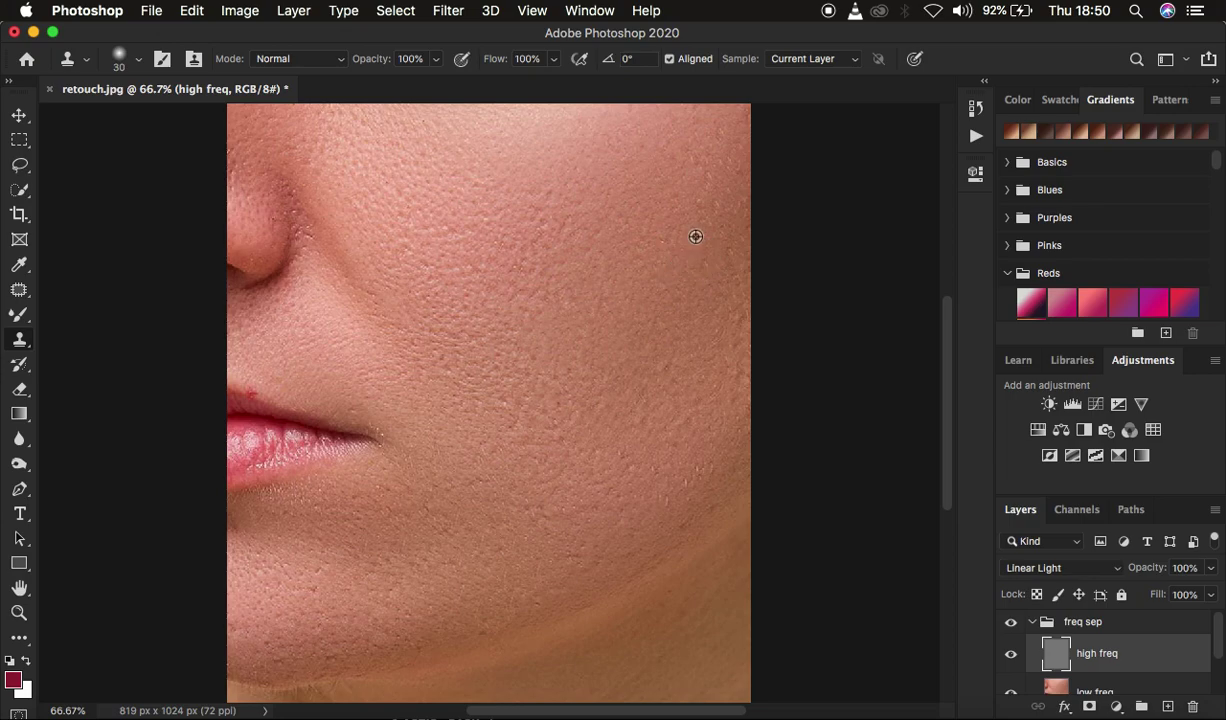
key(bracketright)
alt+click(725, 285)
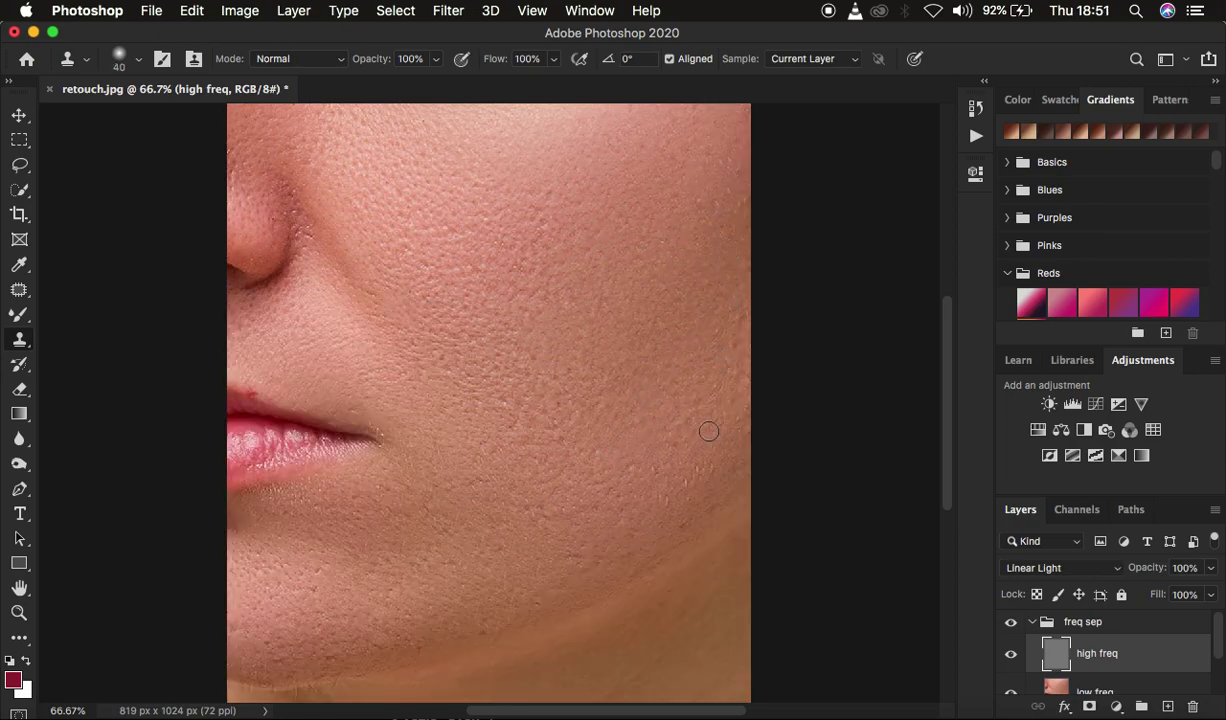
click(685, 528)
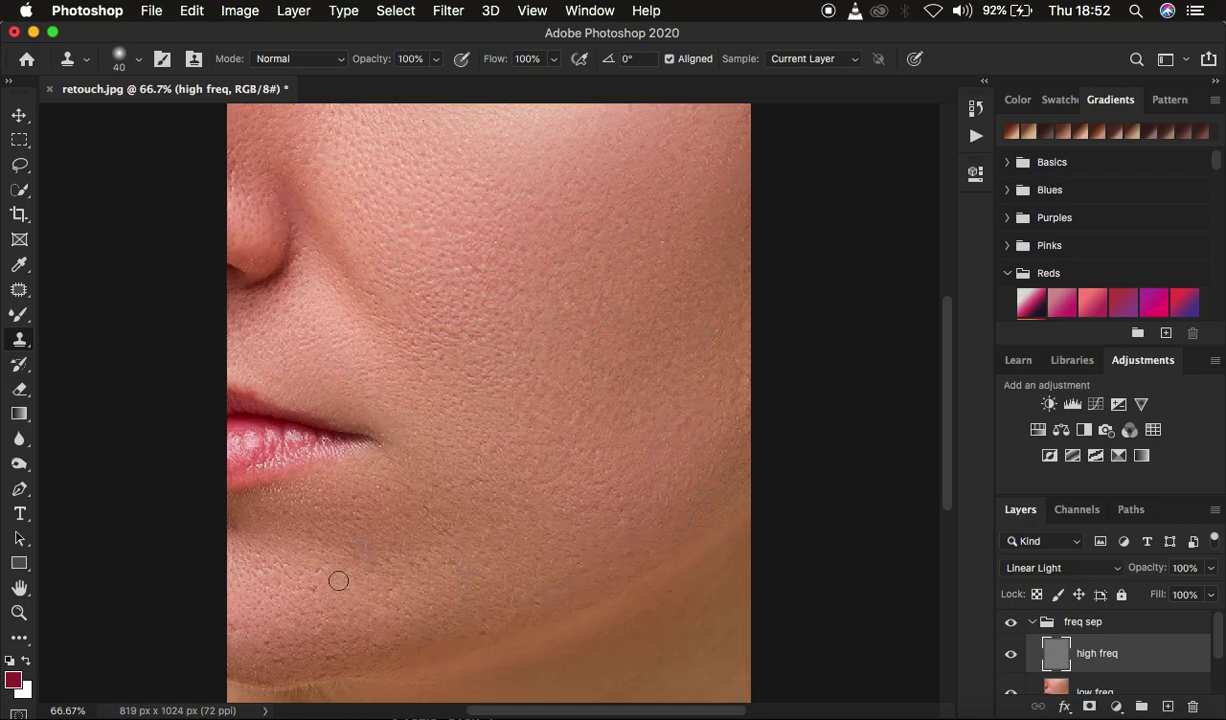
- Collapse the freq sep group and toggle its visibility to compare the finished retouch with the original across the whole image
key(super+minus)
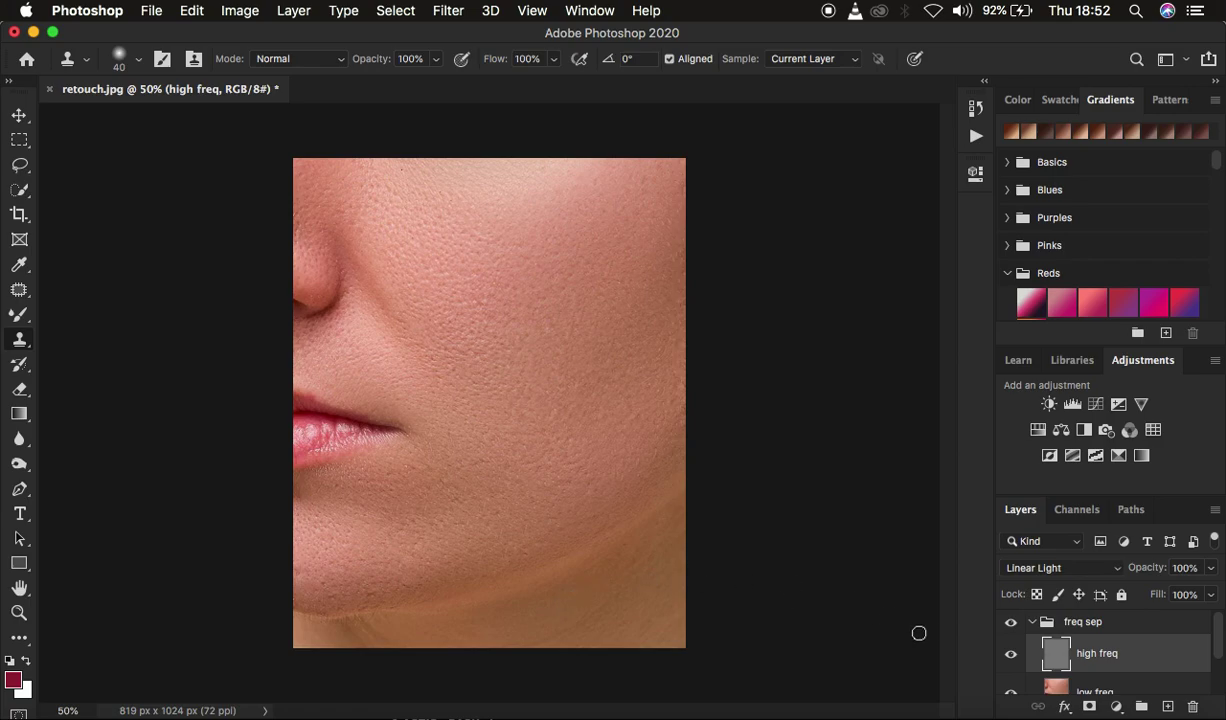
click(1011, 622)
click(1011, 622)
click(1011, 622)
click(1011, 622)
click(1011, 622)
click(1011, 622)
click(1033, 622)
click(1010, 622)
click(1010, 622)
click(1012, 623)
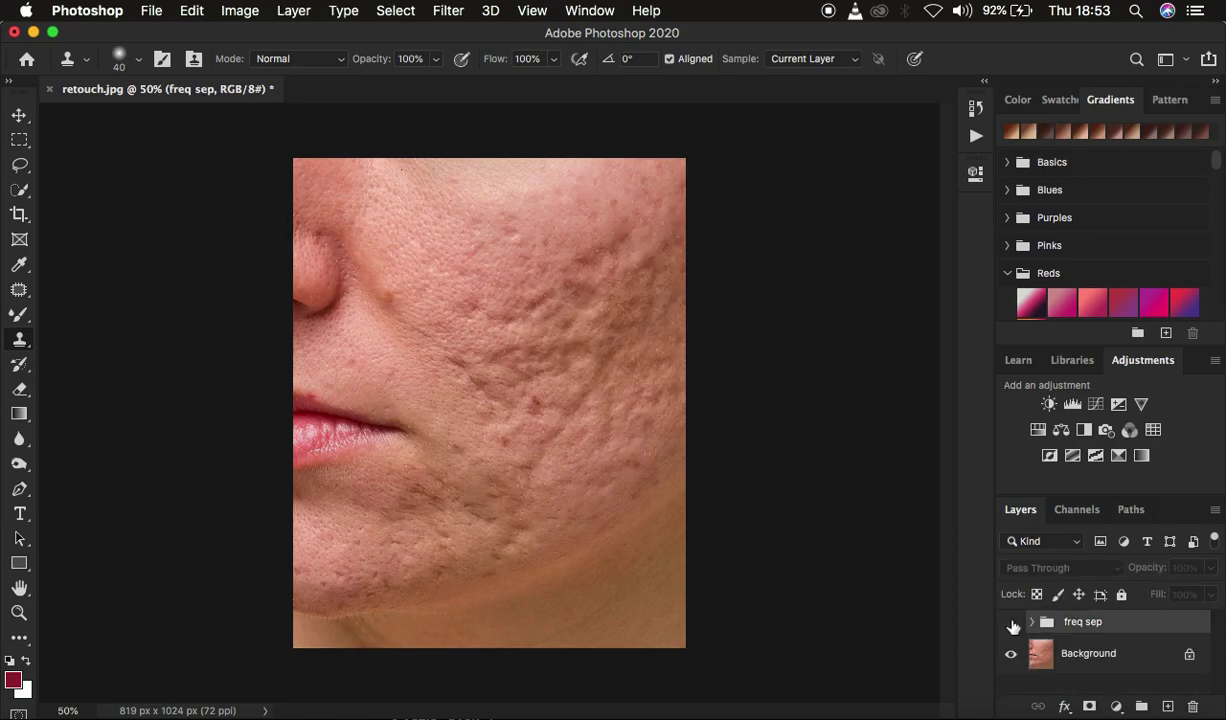
click(1011, 623)
click(1012, 624)
click(1011, 623)
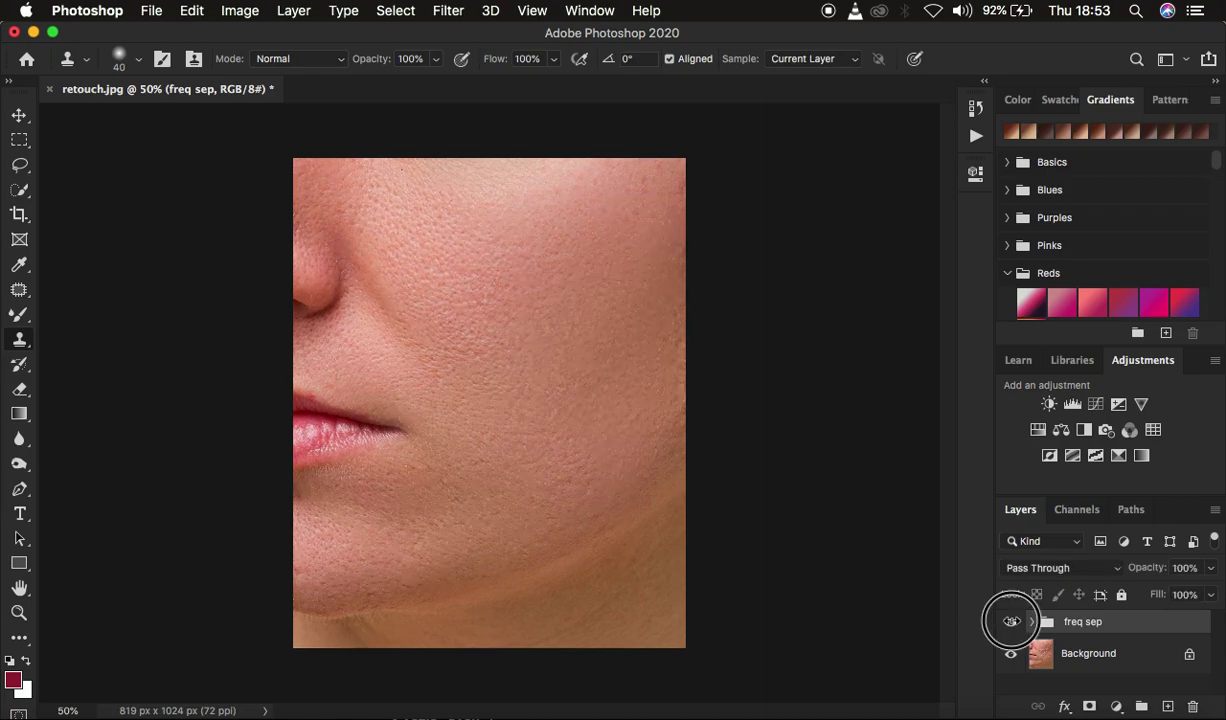
click(1012, 624)
click(1012, 624)
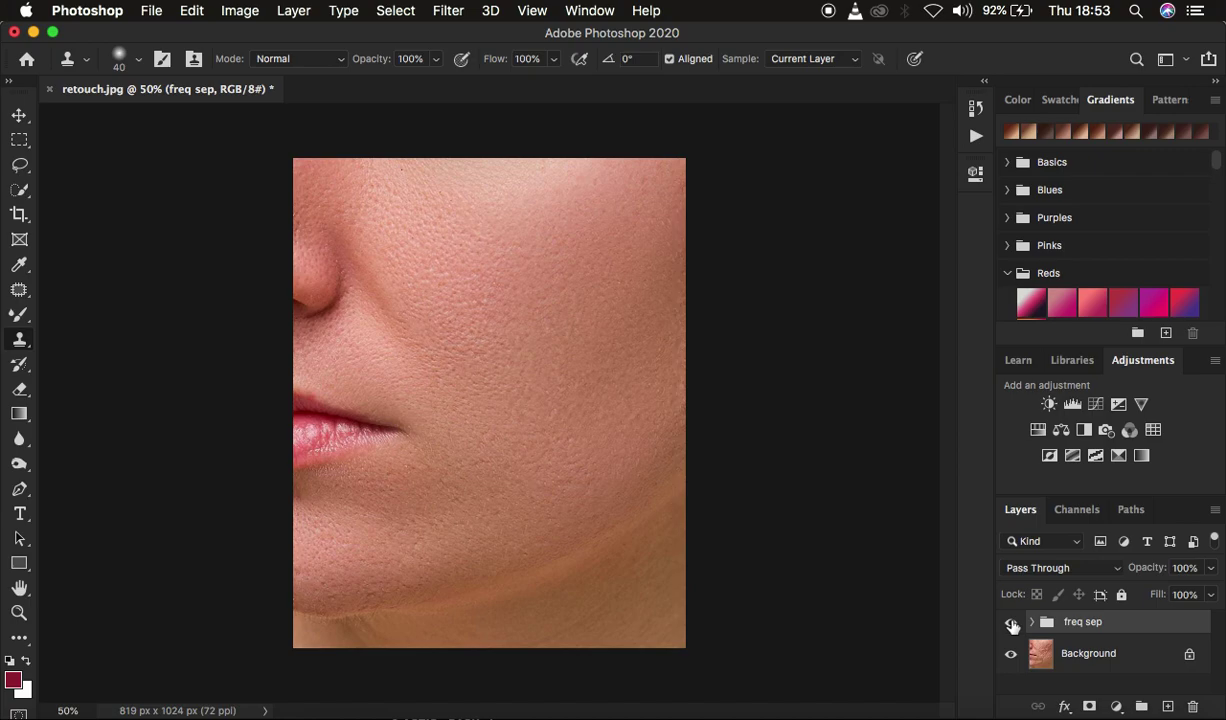